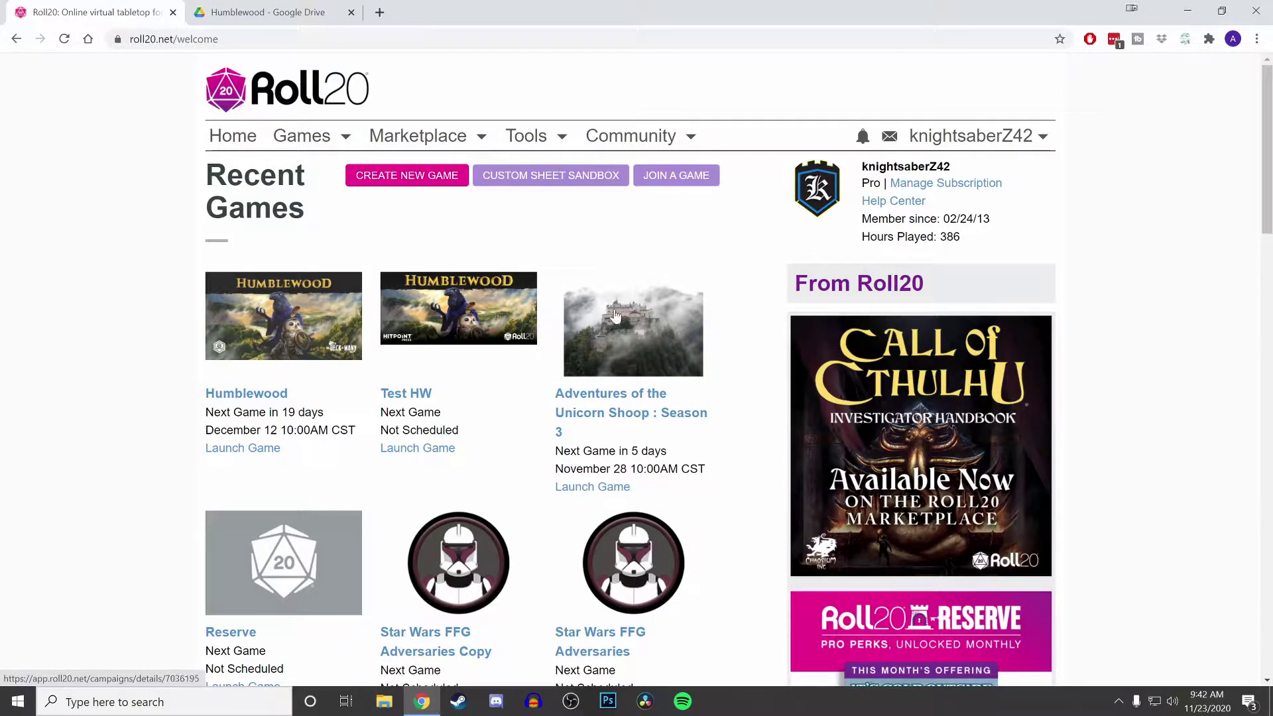
Step: Launch the Humblewood game from the recent games
left_click_drag(557, 342, 531, 262)
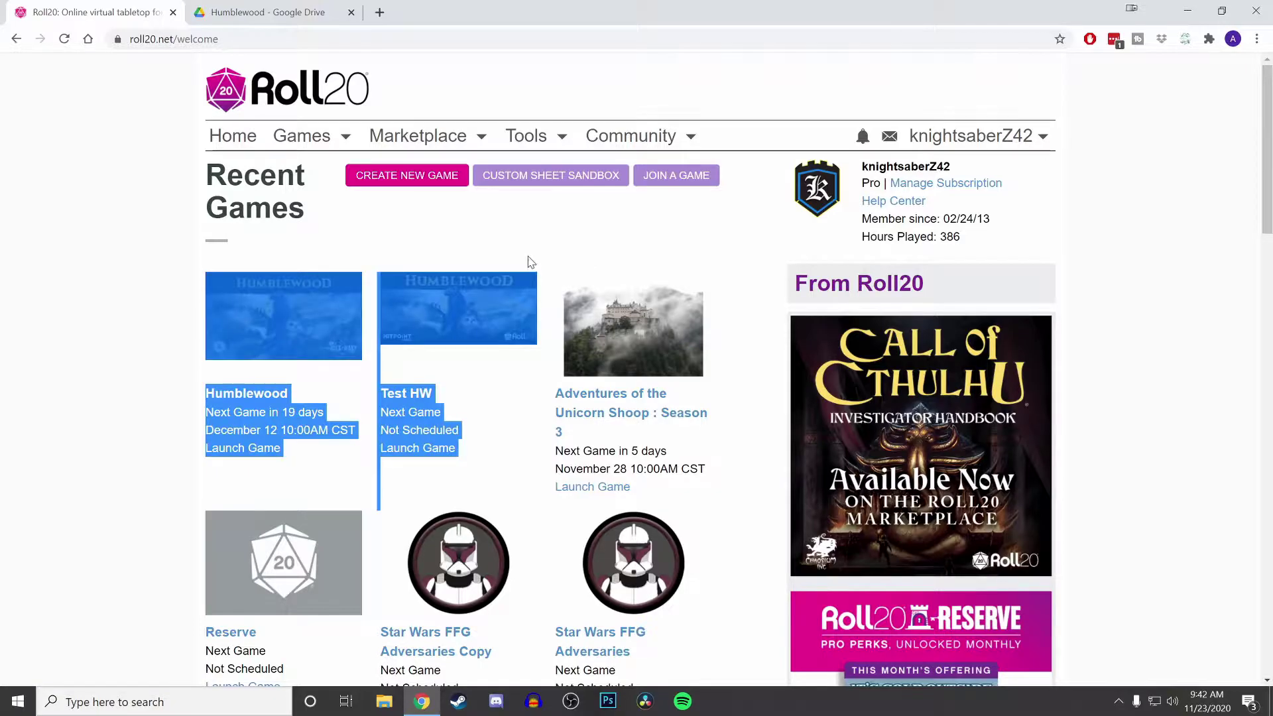
left_click(355, 262)
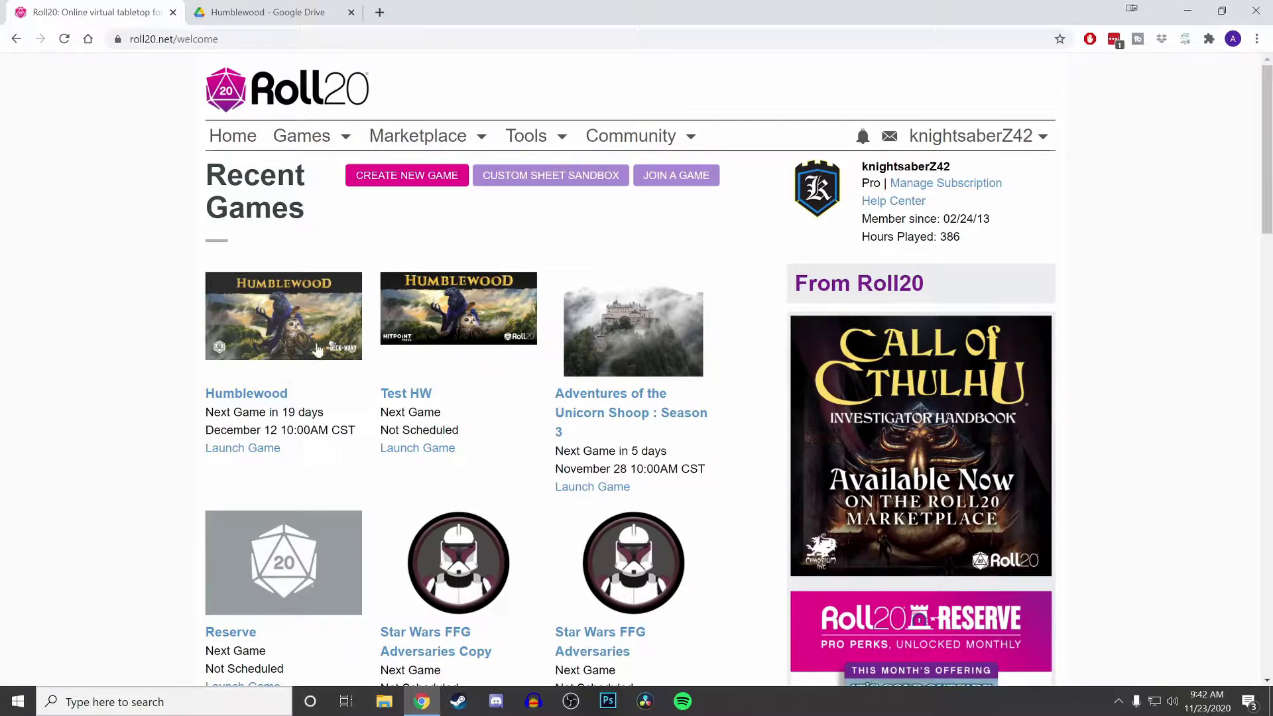
left_click(243, 449)
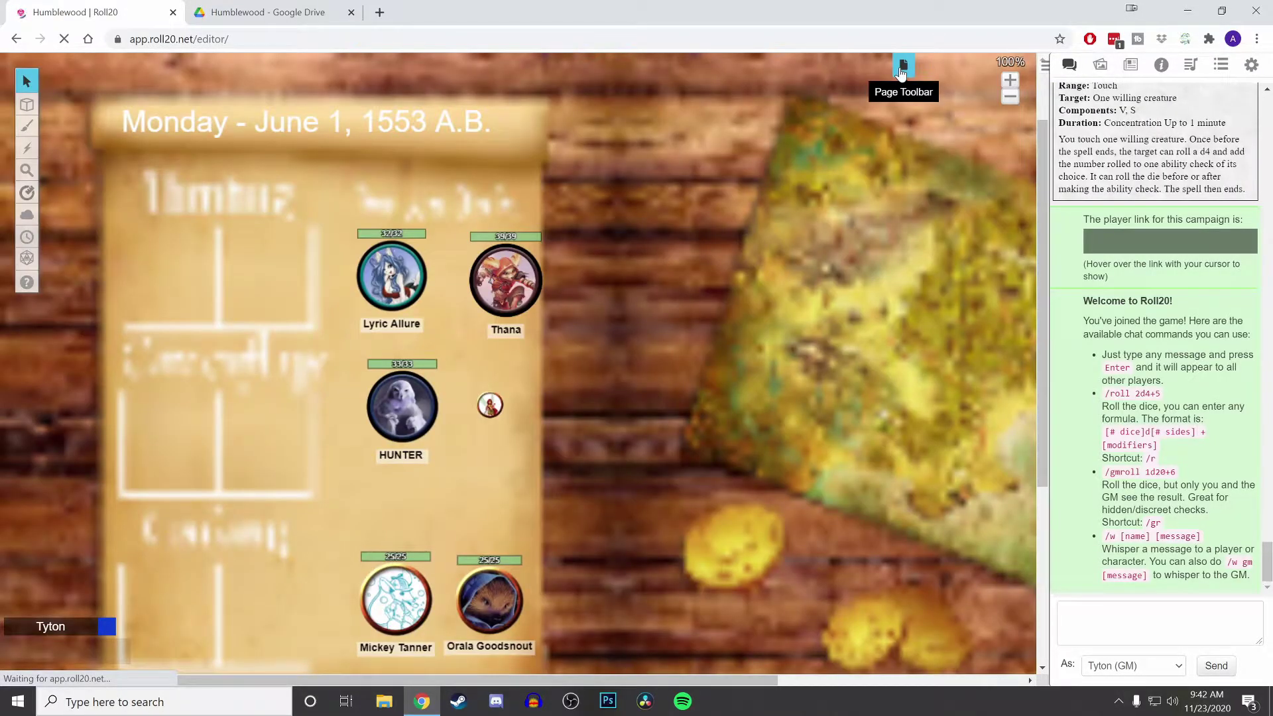
Step: Open the Alderheart page and look over its whole map
left_click(901, 67)
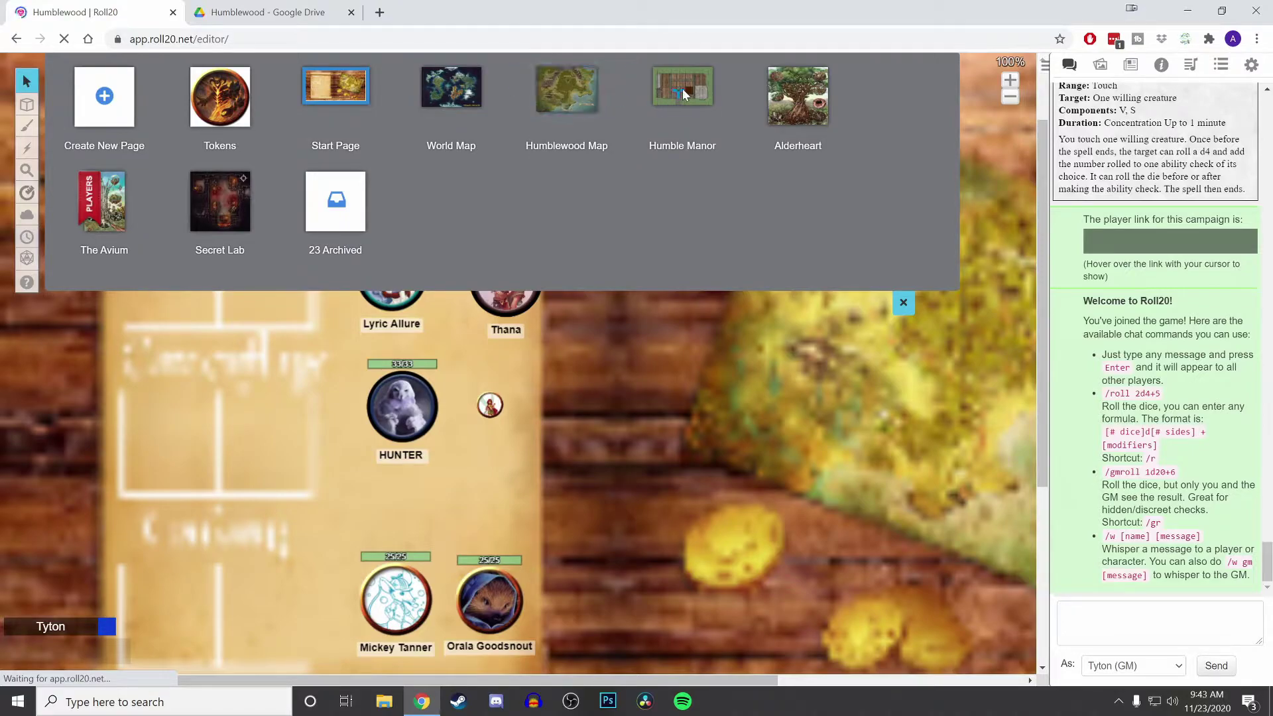
left_click(808, 110)
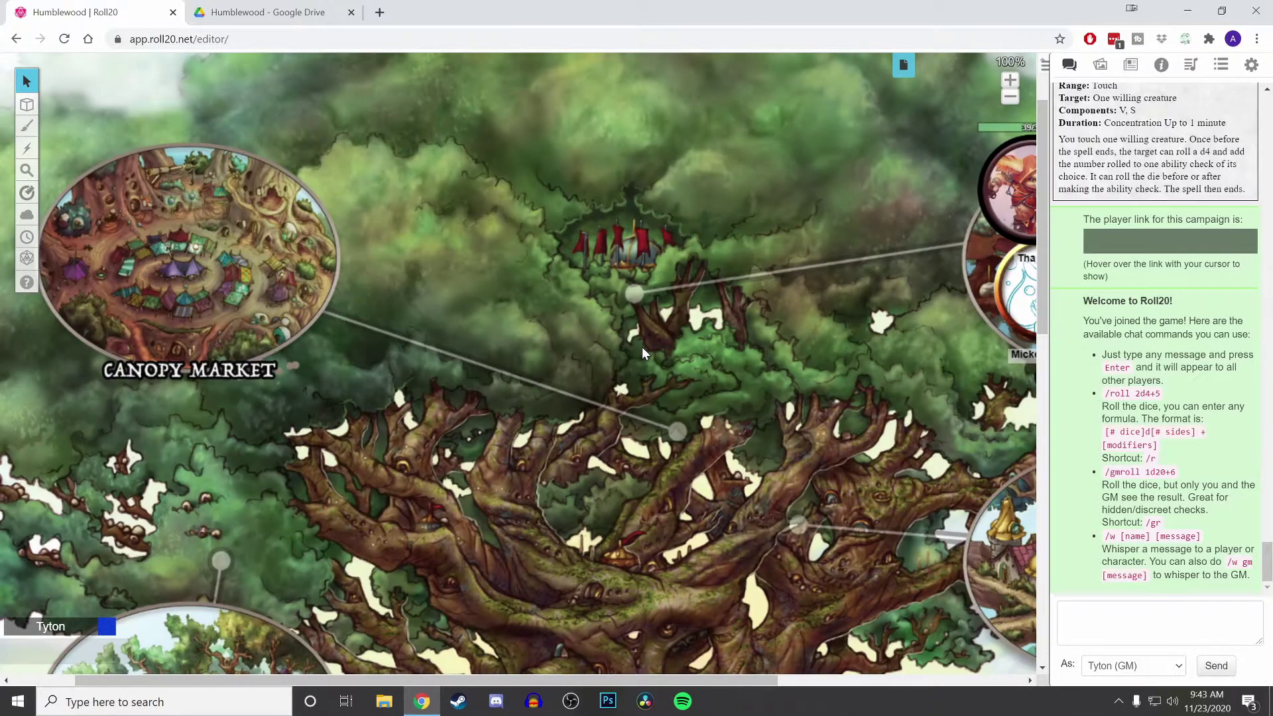
scroll(642, 347, "down", 2)
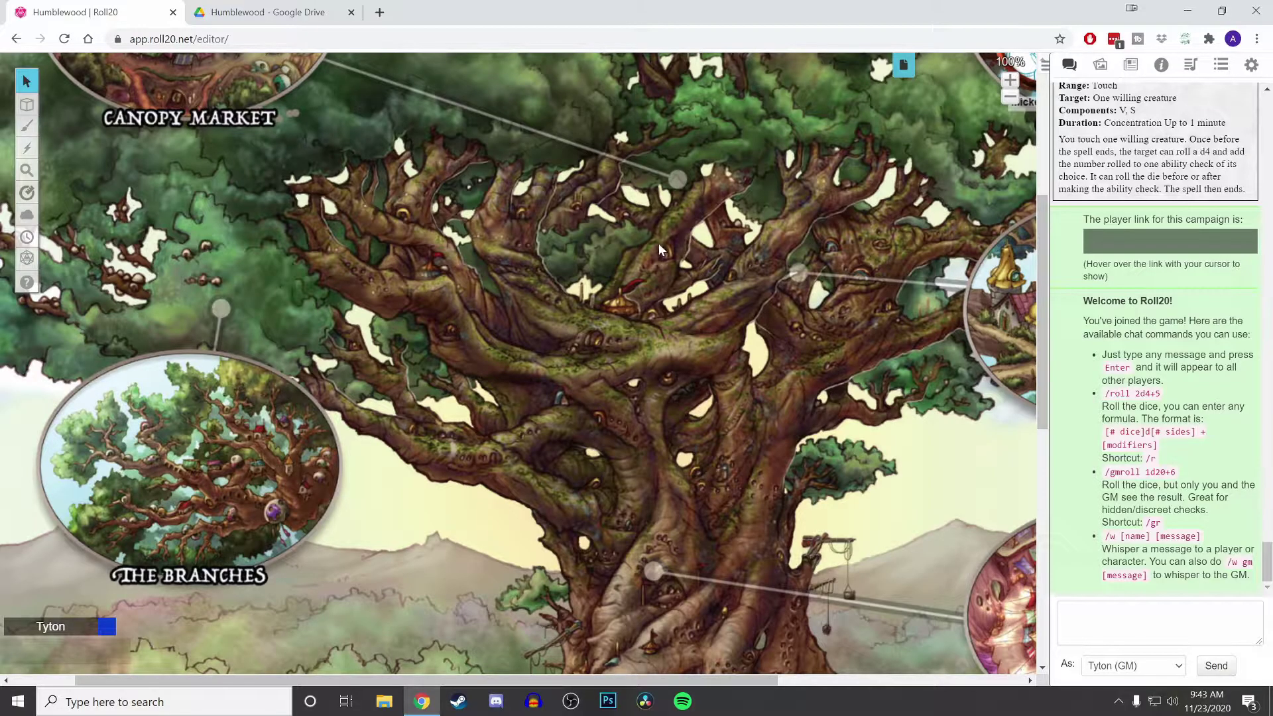
scroll(630, 304, "down", 7)
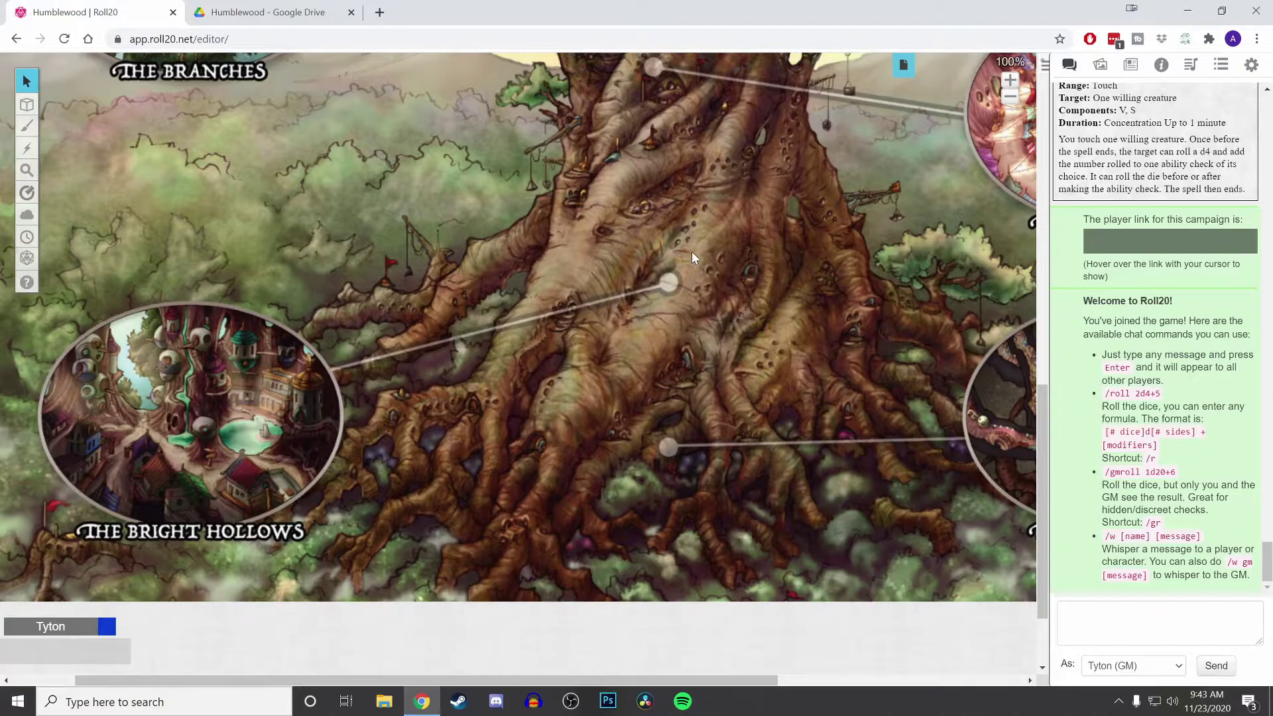
scroll(595, 317, "up", 9)
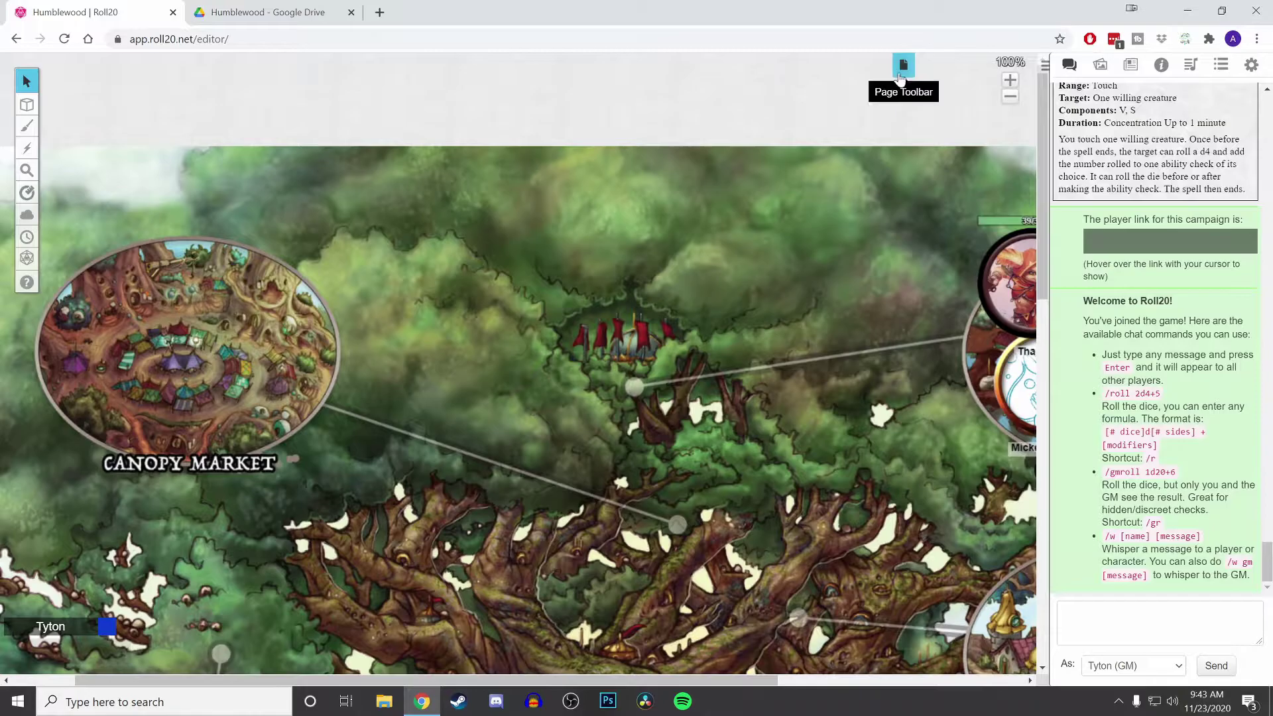
Step: Open The Avium page, look over its map, and check the list of available pages
left_click(903, 65)
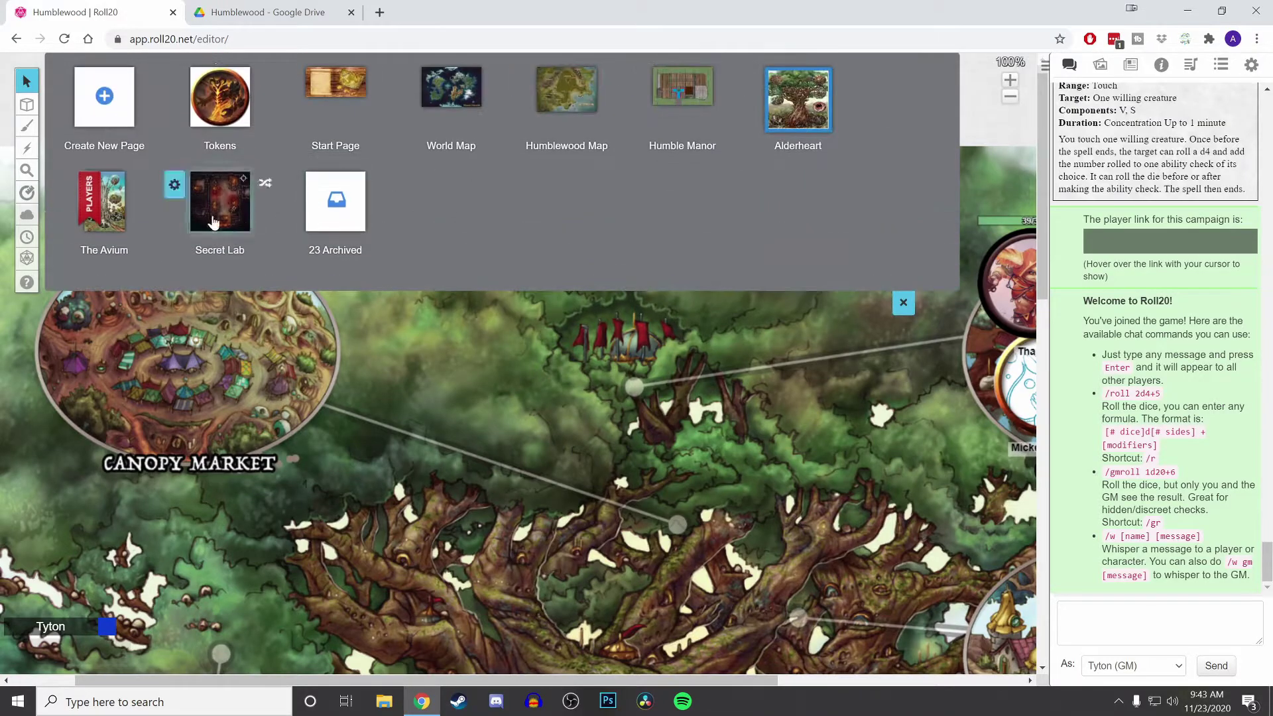
left_click(106, 205)
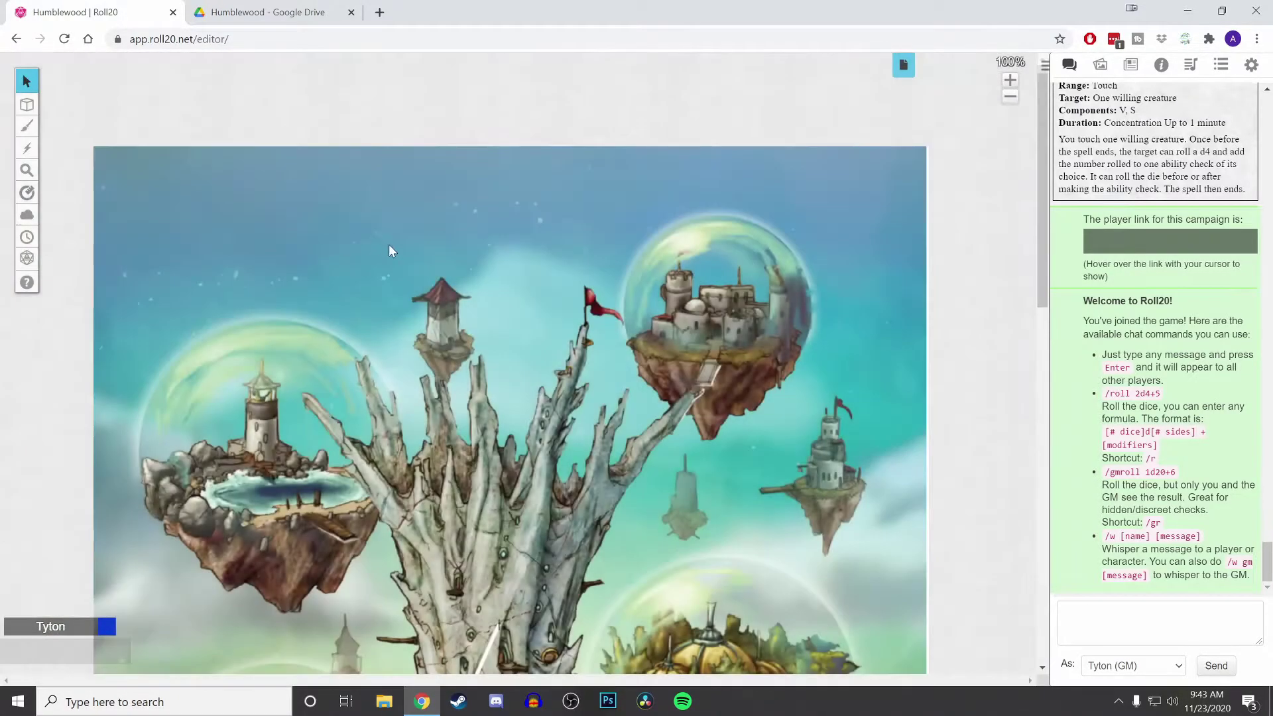
scroll(468, 320, "down", 5)
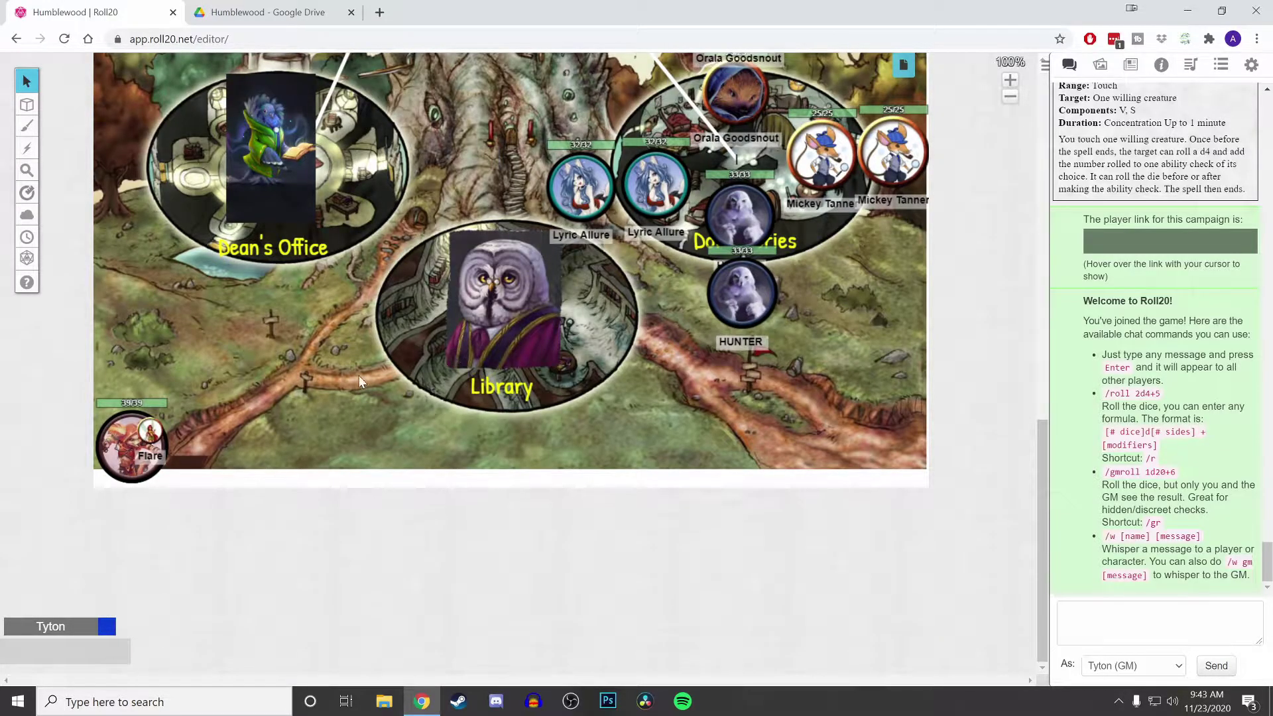
scroll(359, 383, "up", 5)
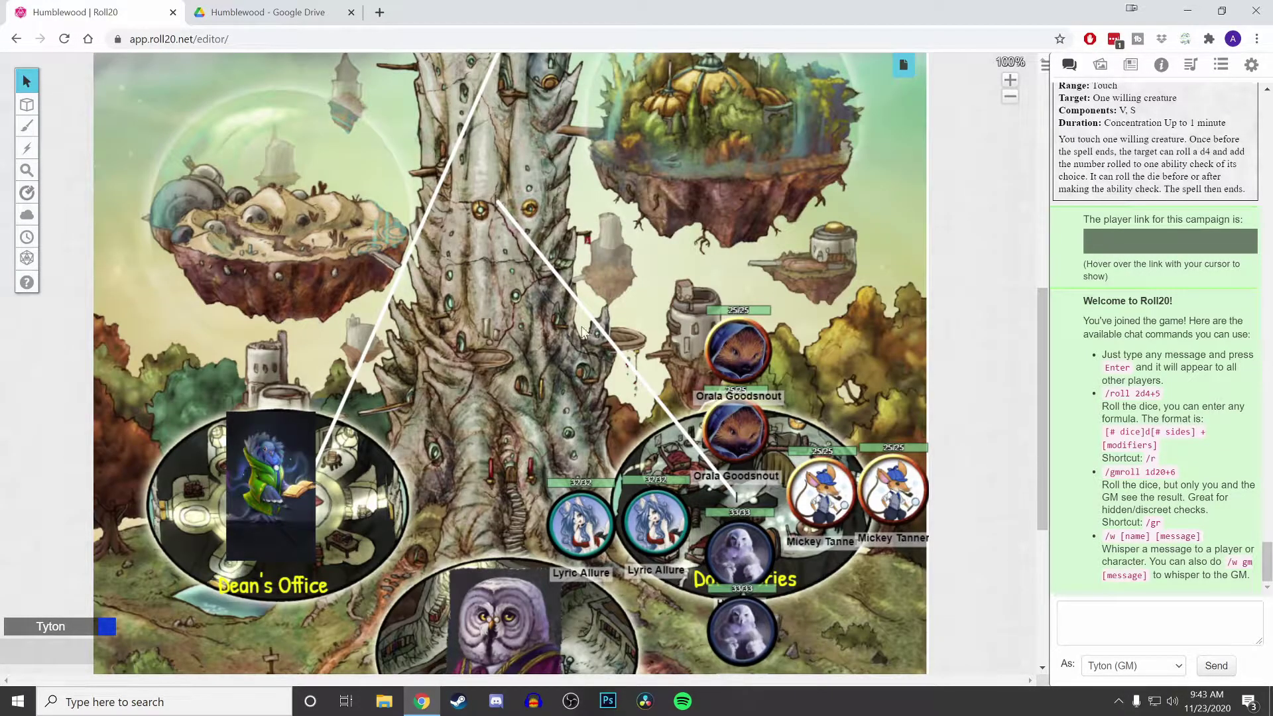
scroll(586, 328, "up", 5)
left_click(904, 64)
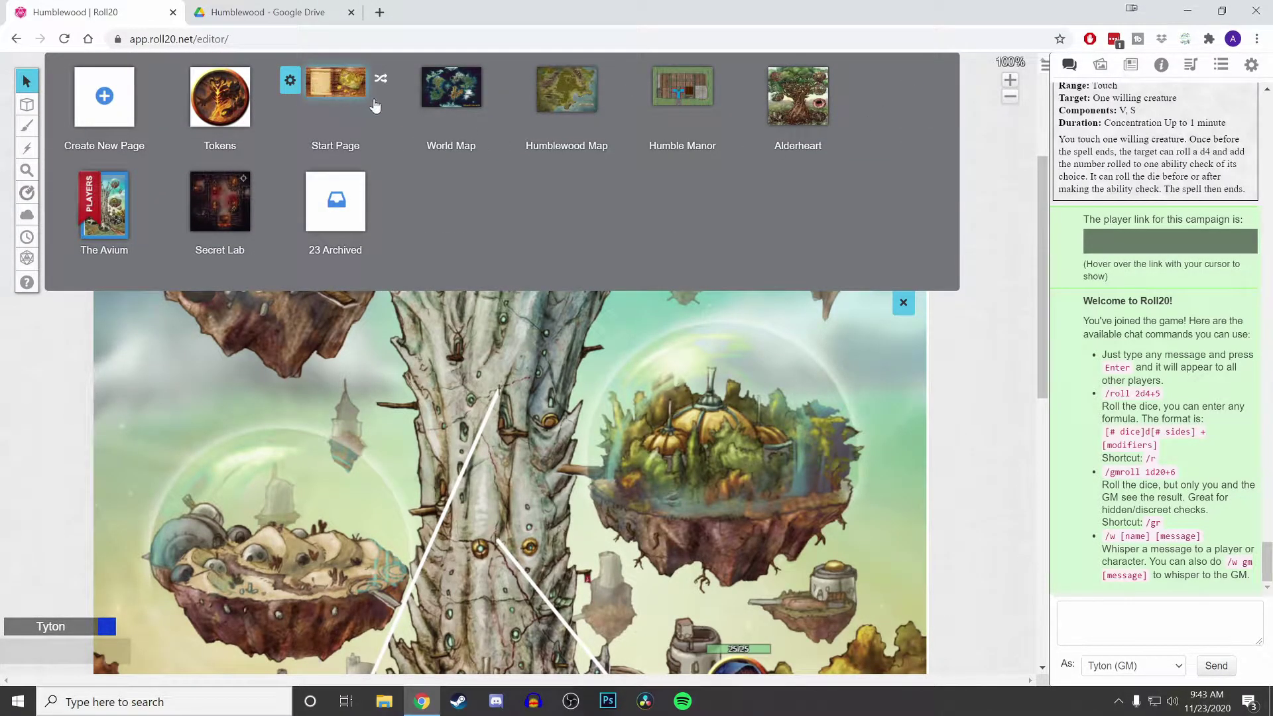
left_click(903, 305)
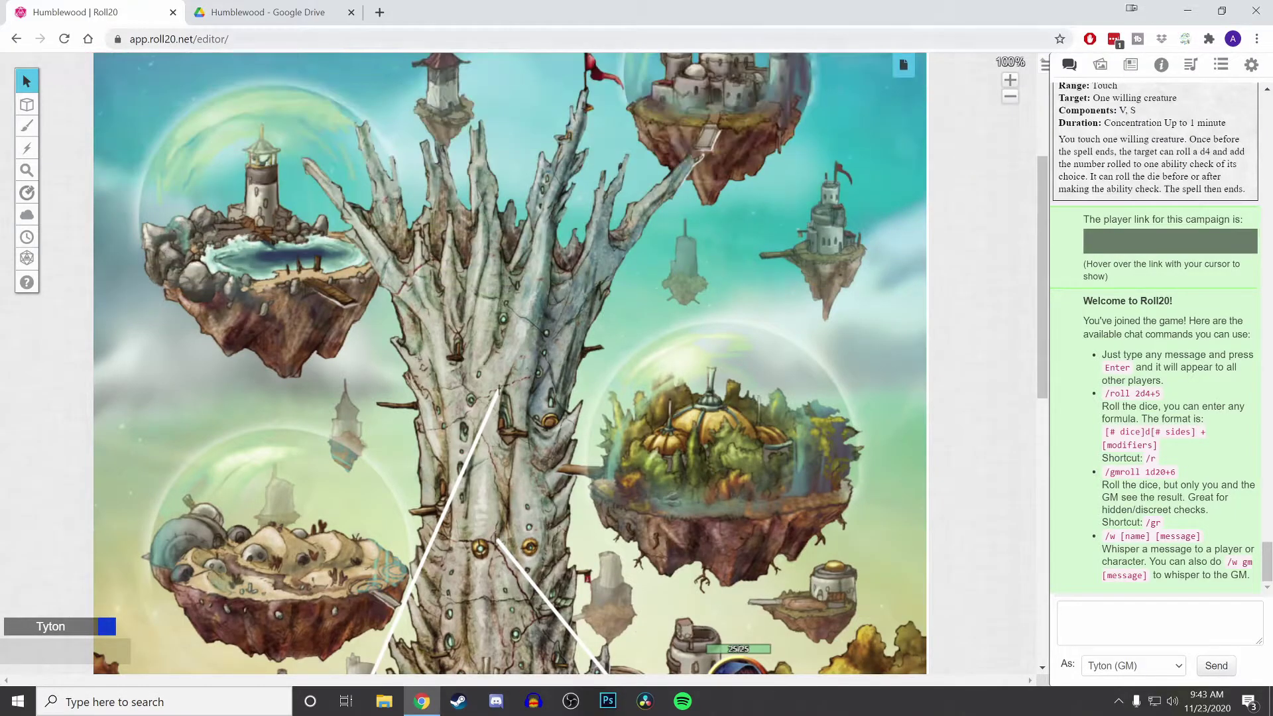
Step: Open the Transmogrifier from the experimental features in the game's settings
left_click(1251, 65)
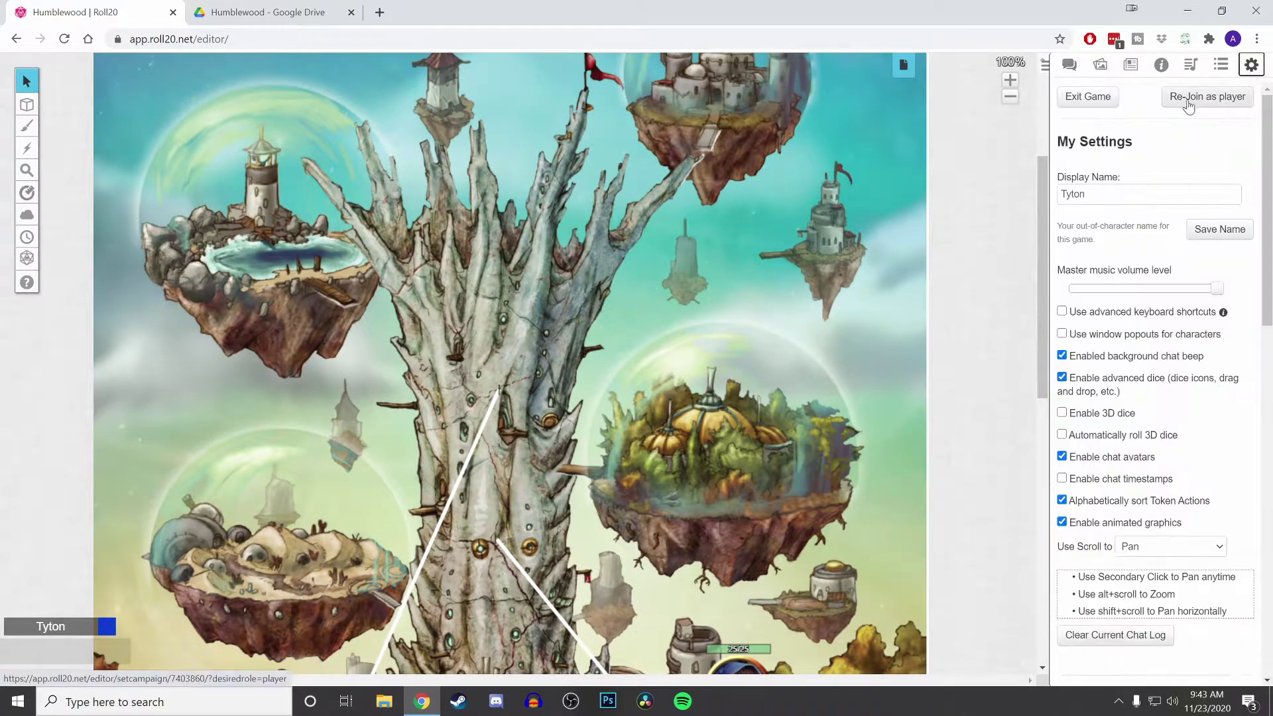
scroll(1118, 597, "down", 9)
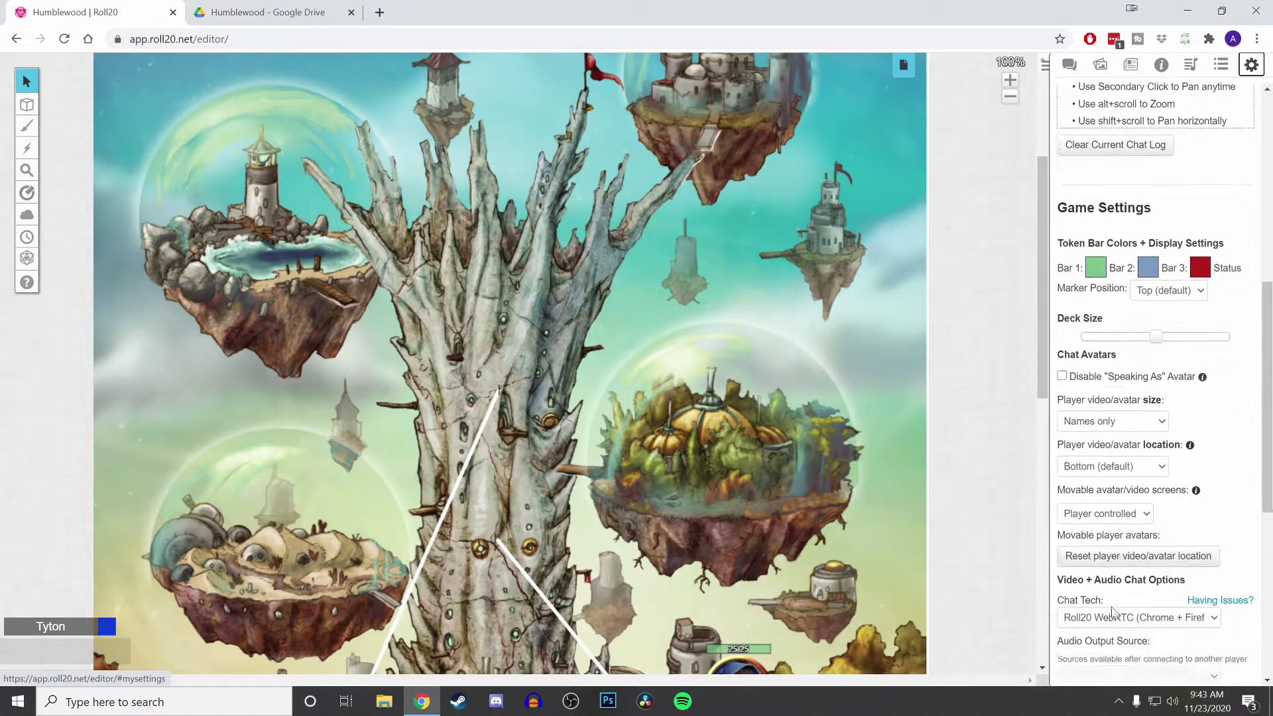
scroll(1120, 634, "down", 4)
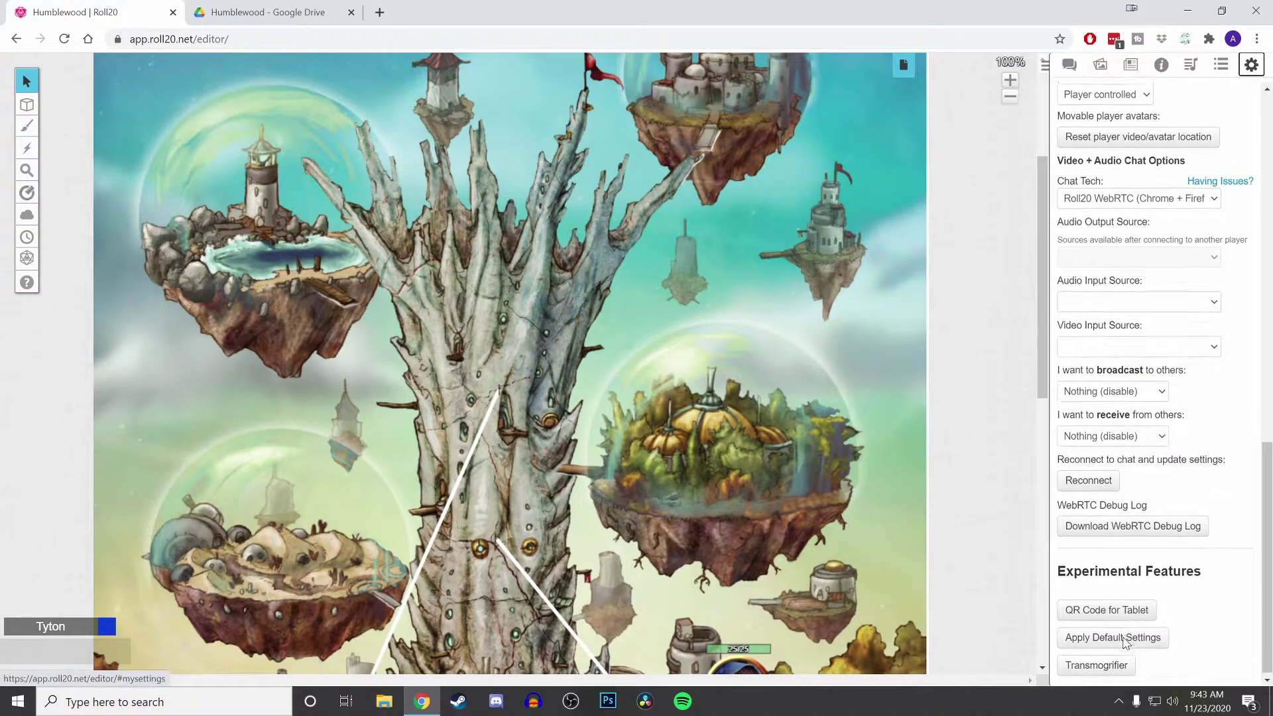
left_click(1116, 663)
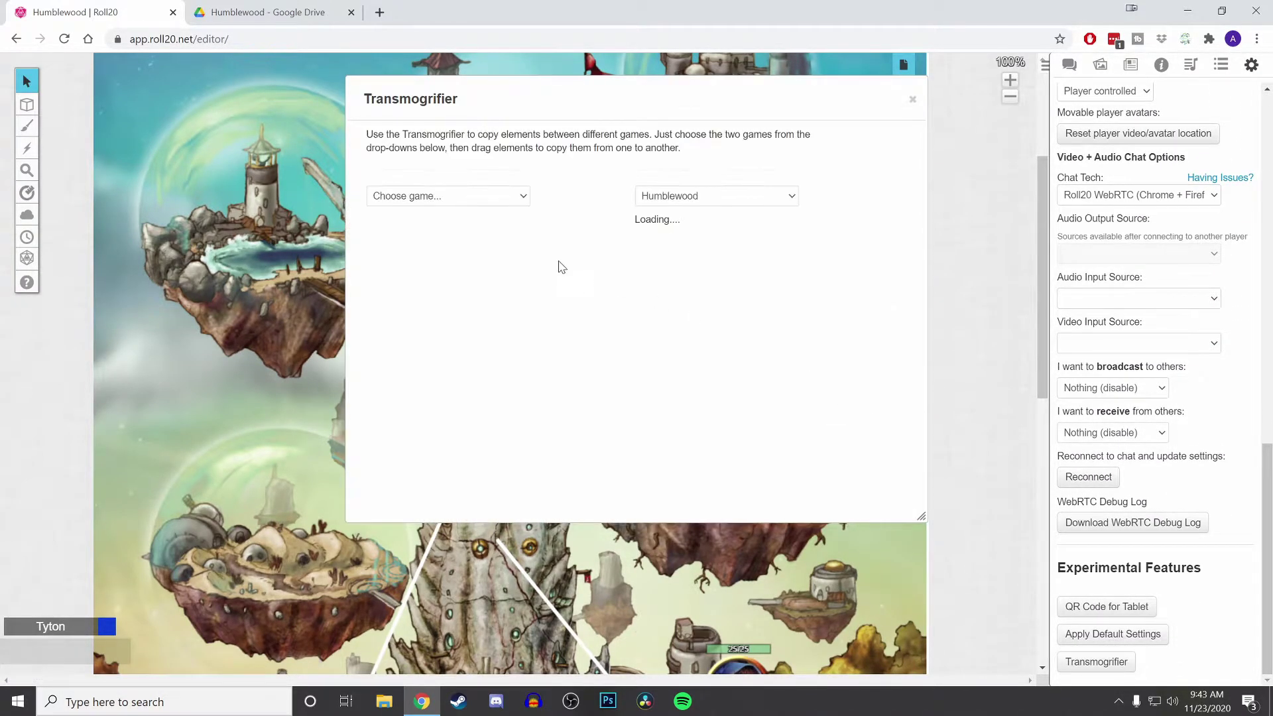
Step: Choose Example as the source game to copy from, switching the choice to Test HW
left_click(523, 199)
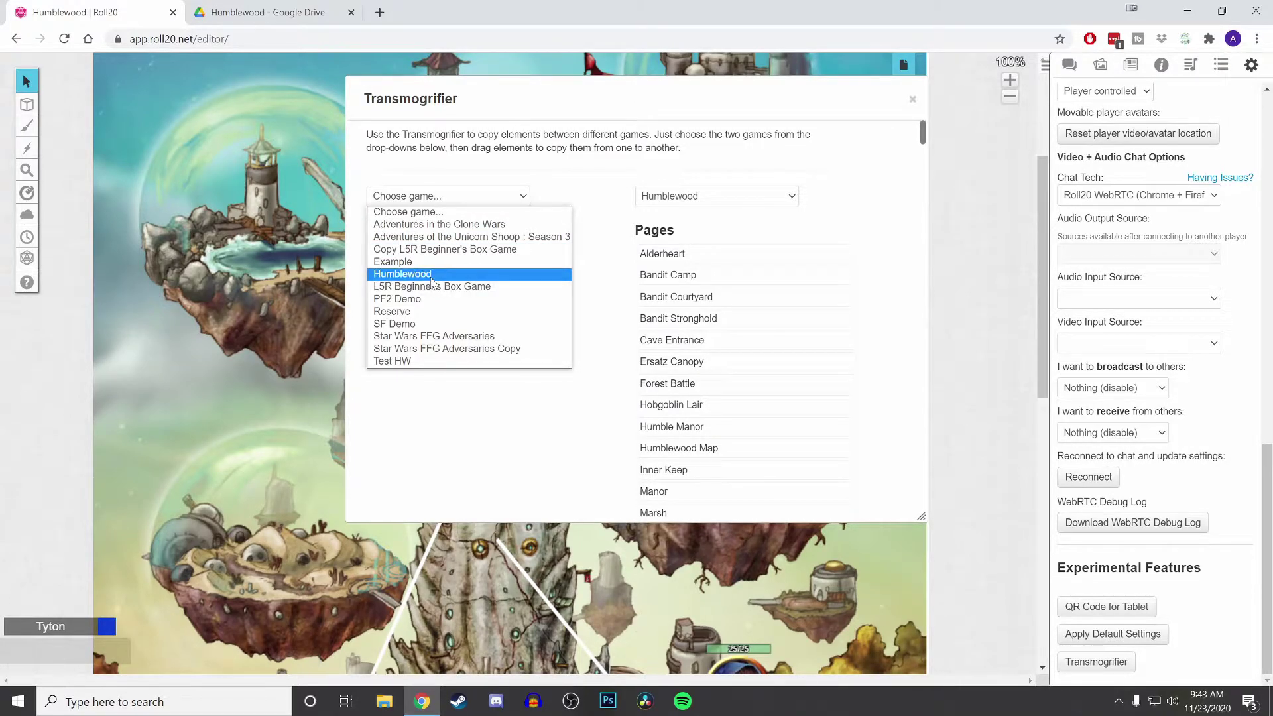
left_click(422, 261)
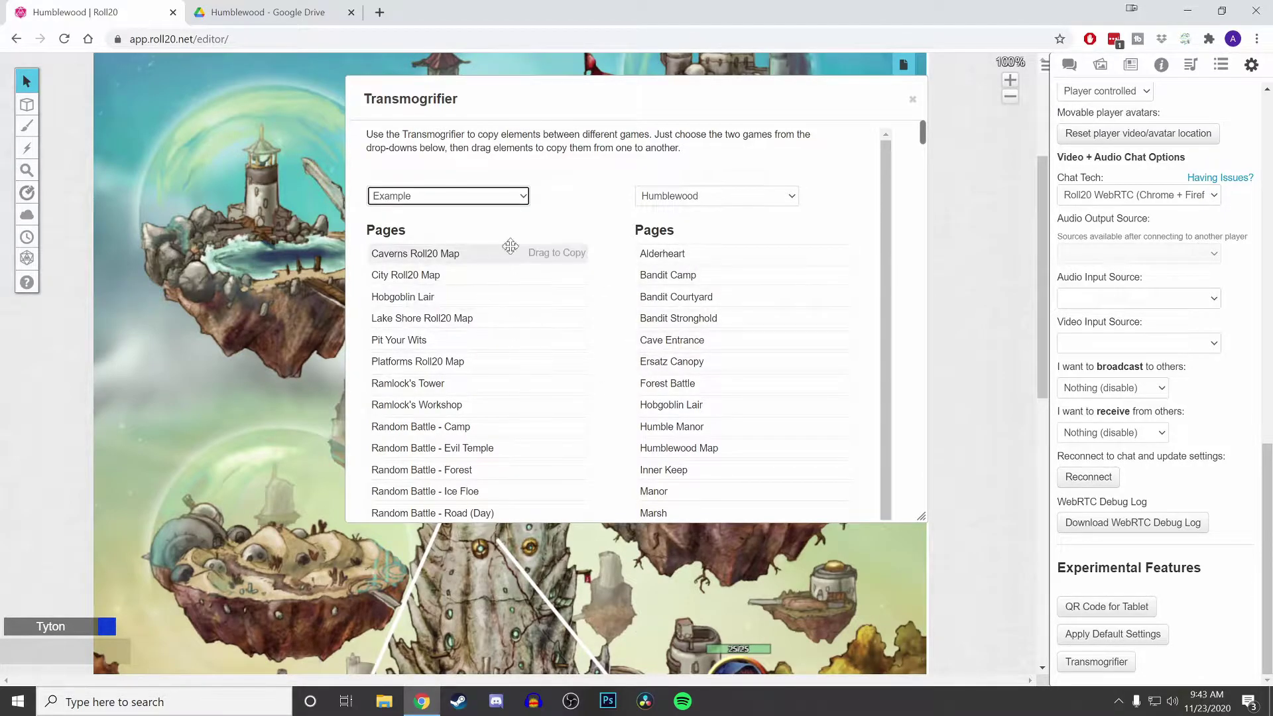
left_click(464, 196)
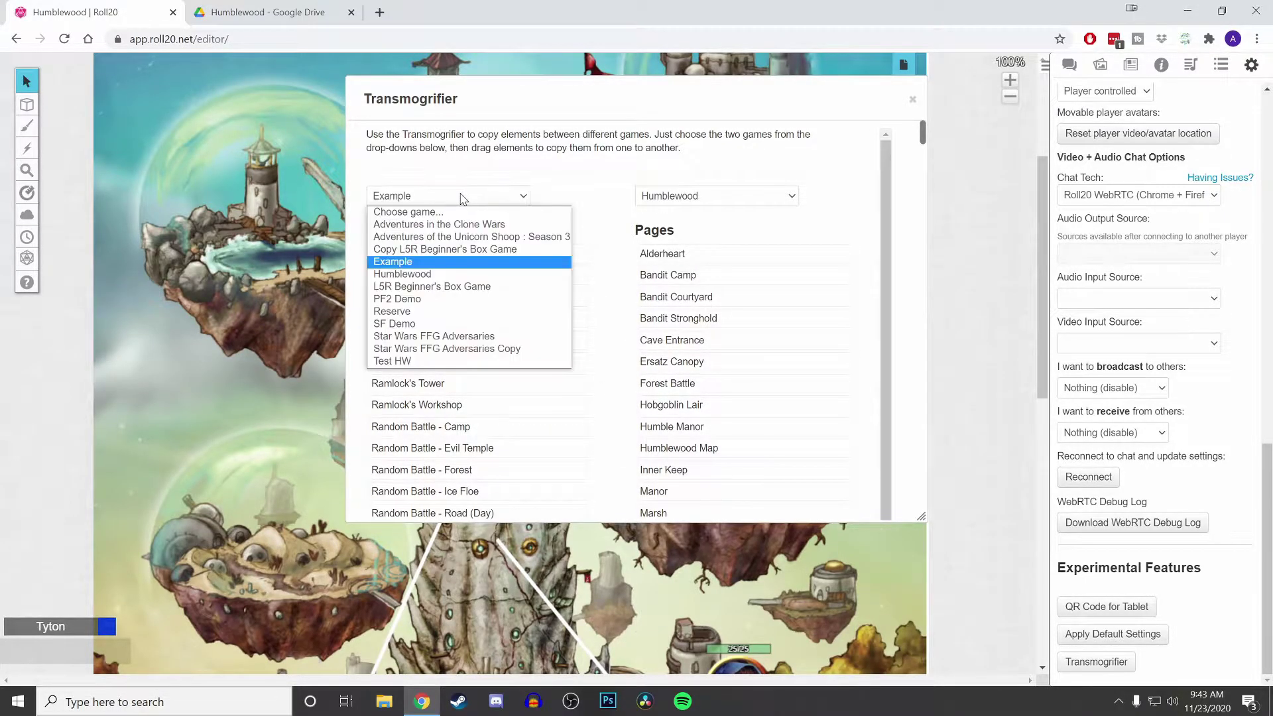
left_click(422, 361)
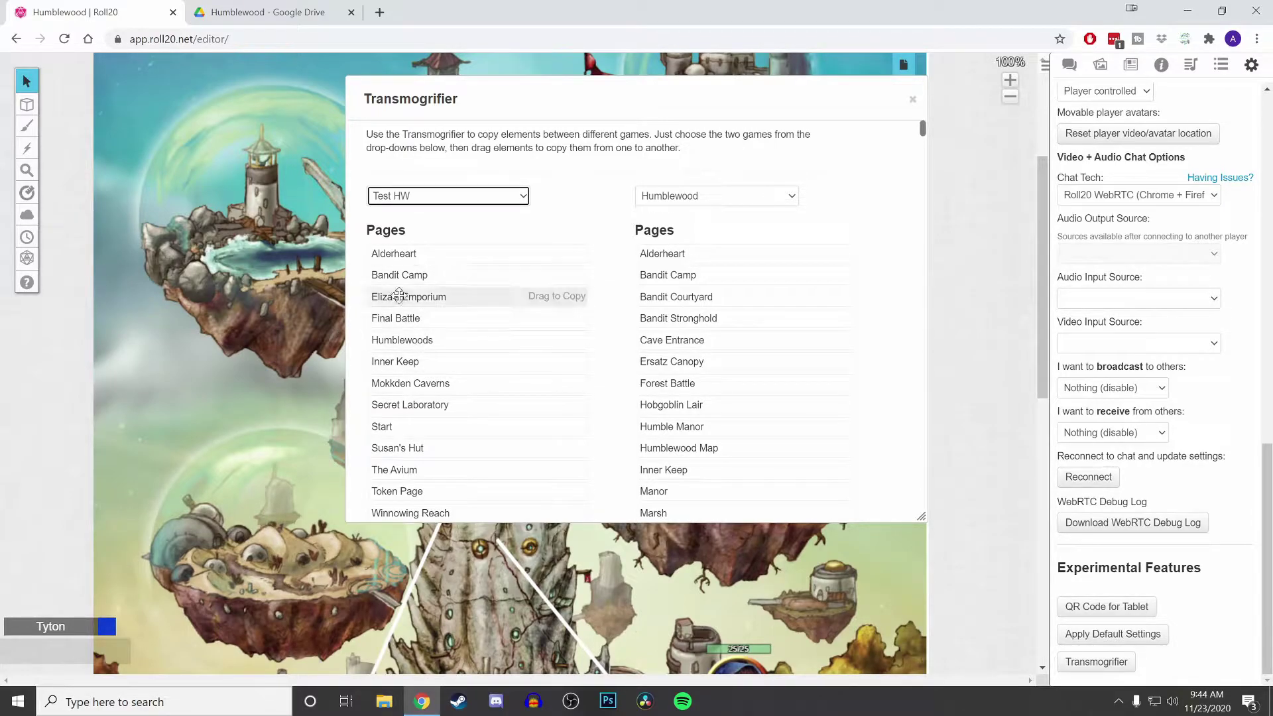
Step: Look through the pages, characters, decks and handouts of Test HW that can be copied
scroll(421, 253, "down", 6)
scroll(411, 369, "down", 4)
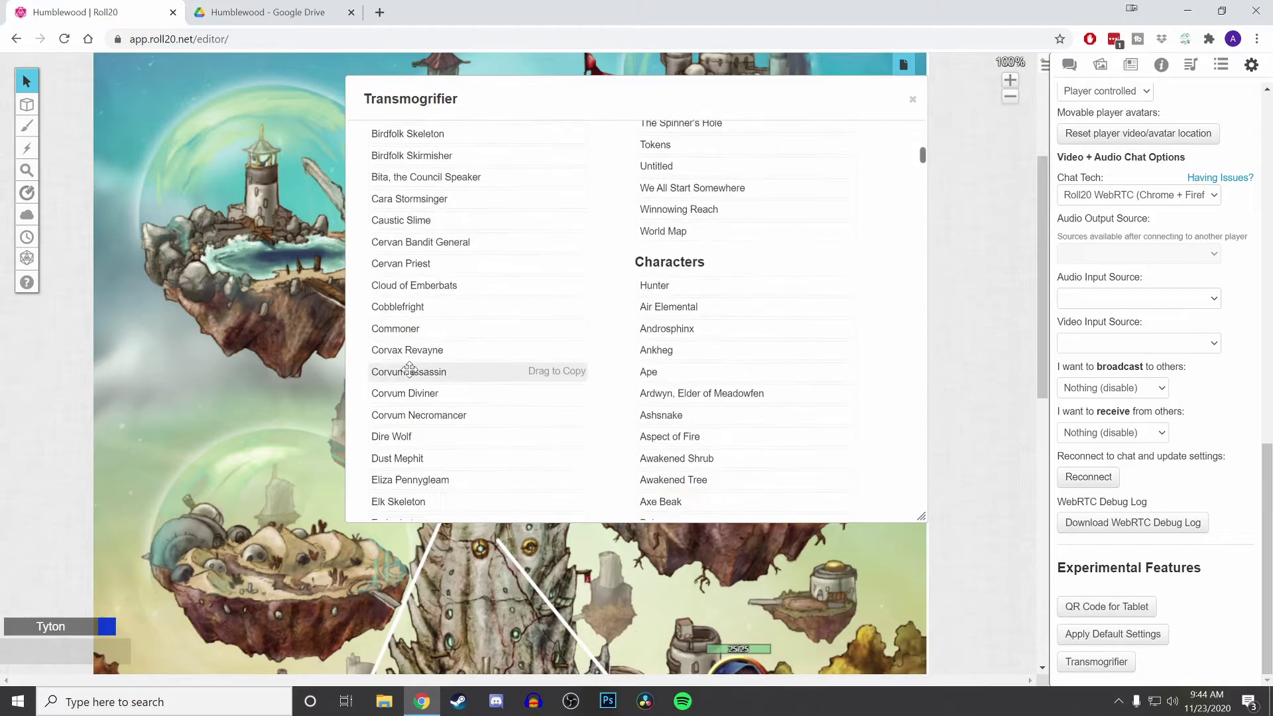
scroll(409, 369, "down", 8)
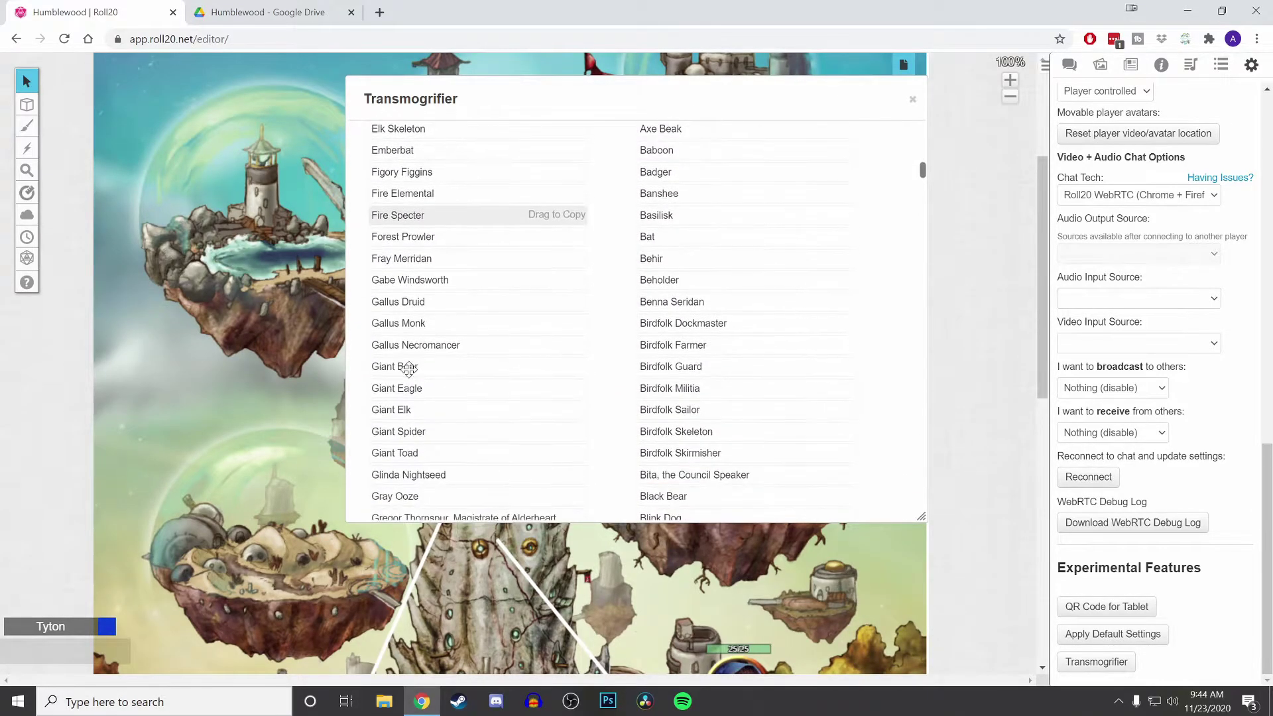
scroll(409, 369, "down", 6)
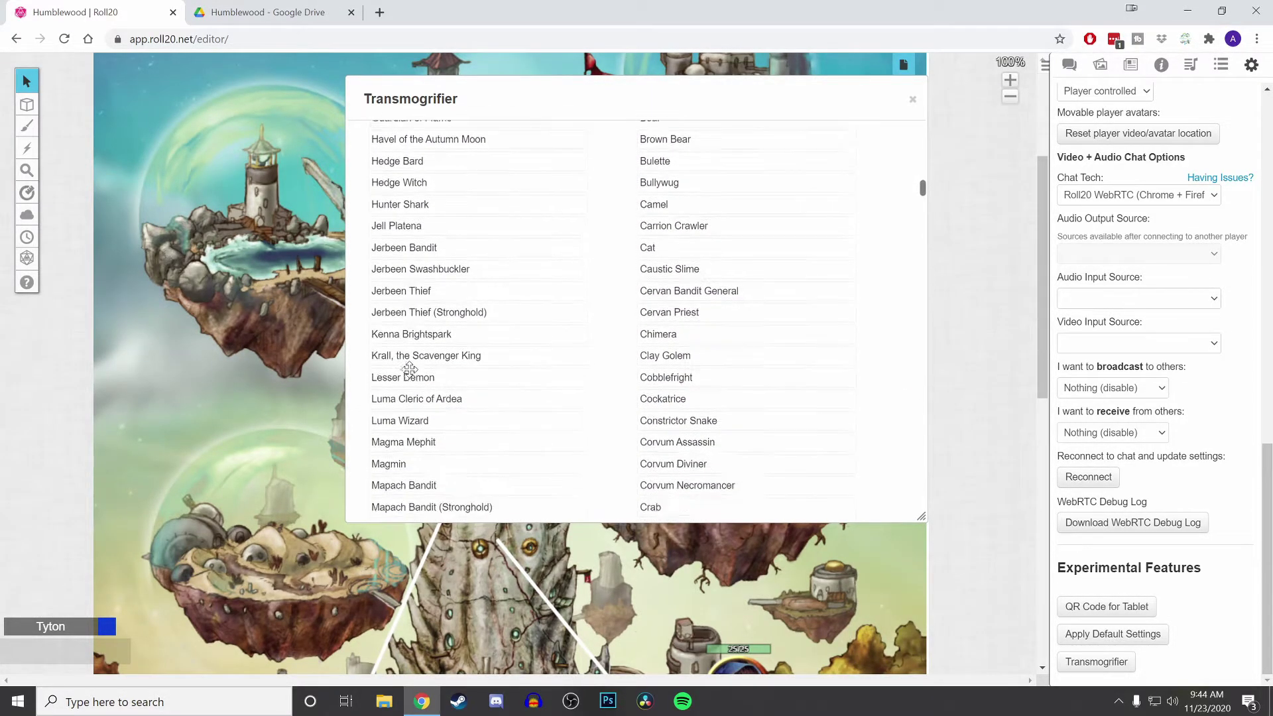
scroll(409, 369, "down", 8)
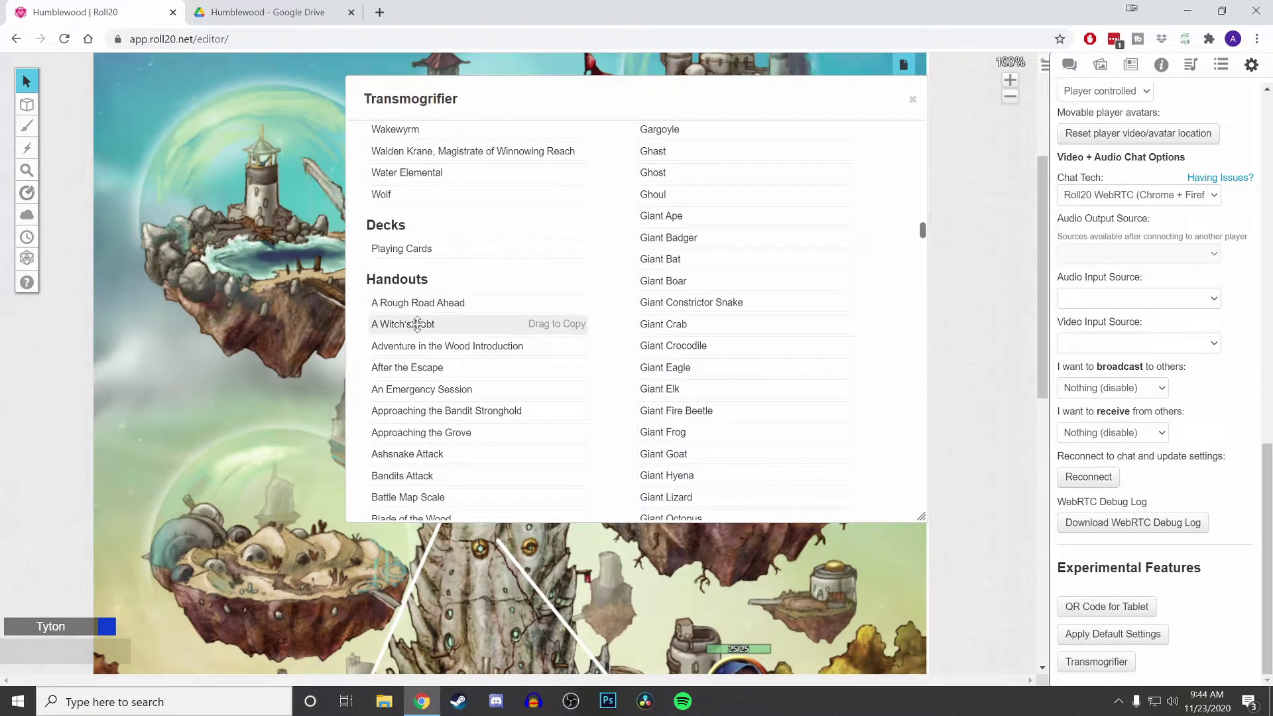
scroll(417, 323, "down", 10)
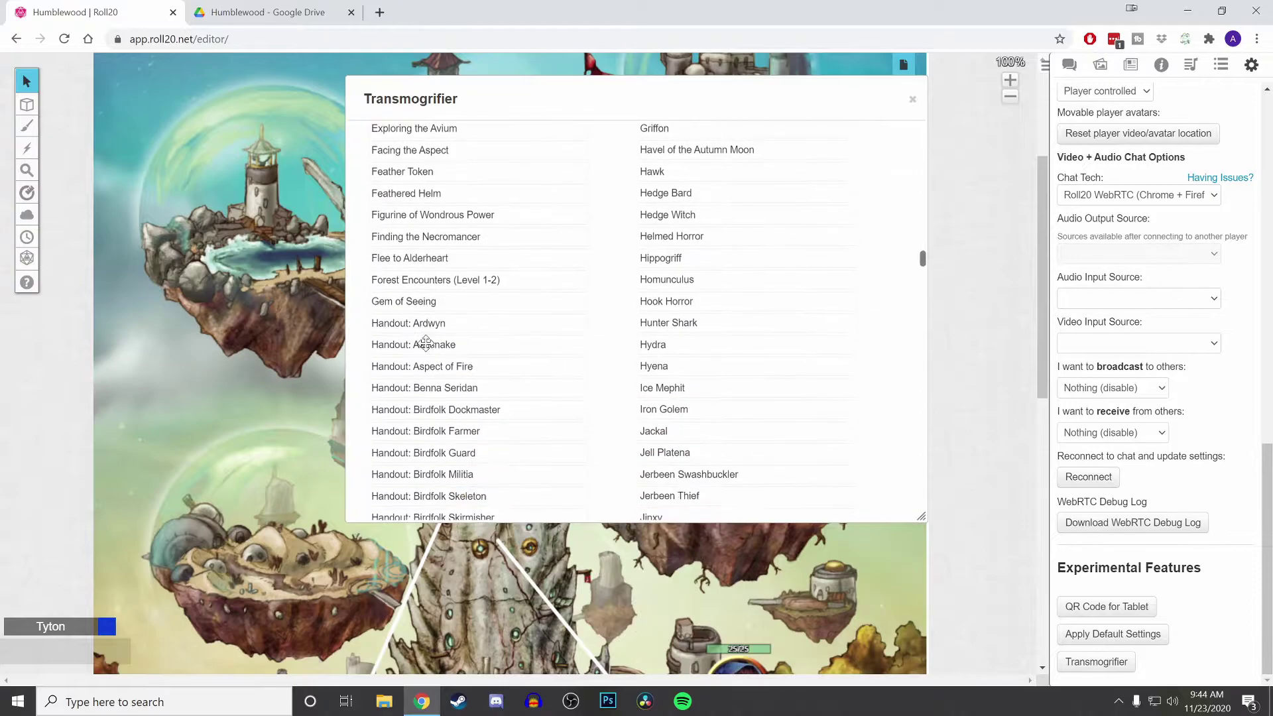
scroll(425, 343, "down", 3)
scroll(426, 342, "up", 12)
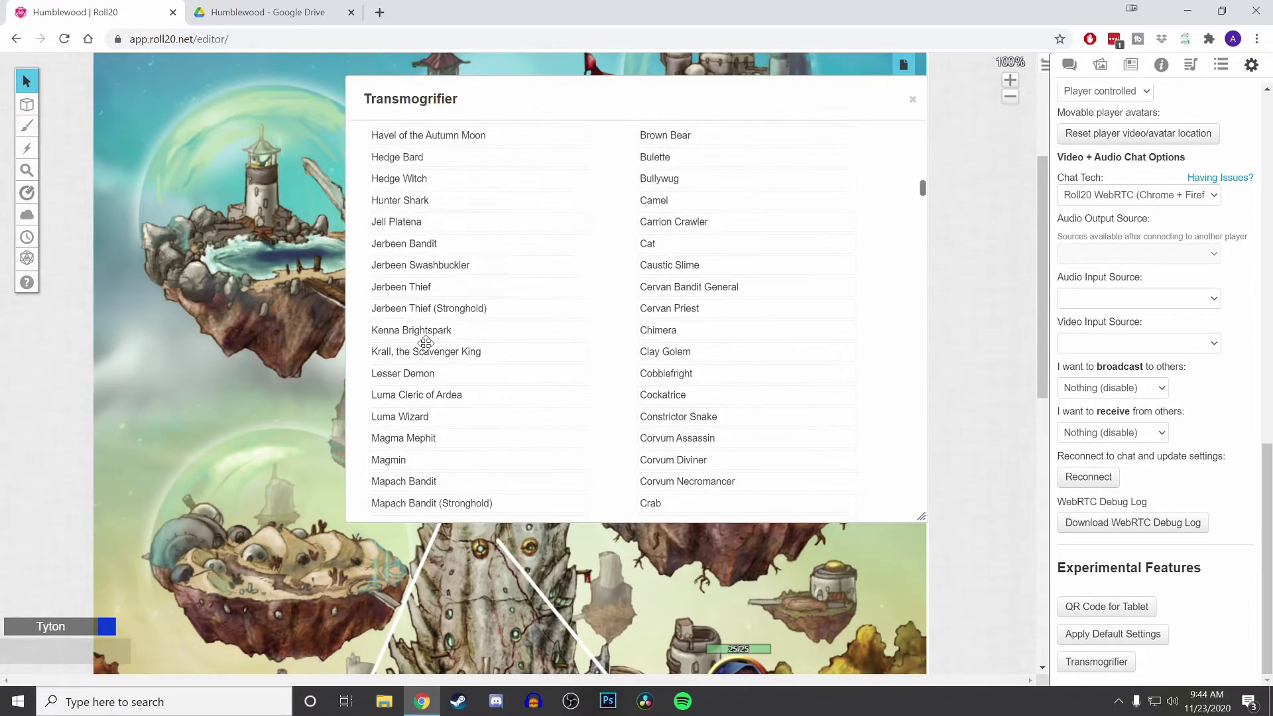
scroll(426, 343, "up", 10)
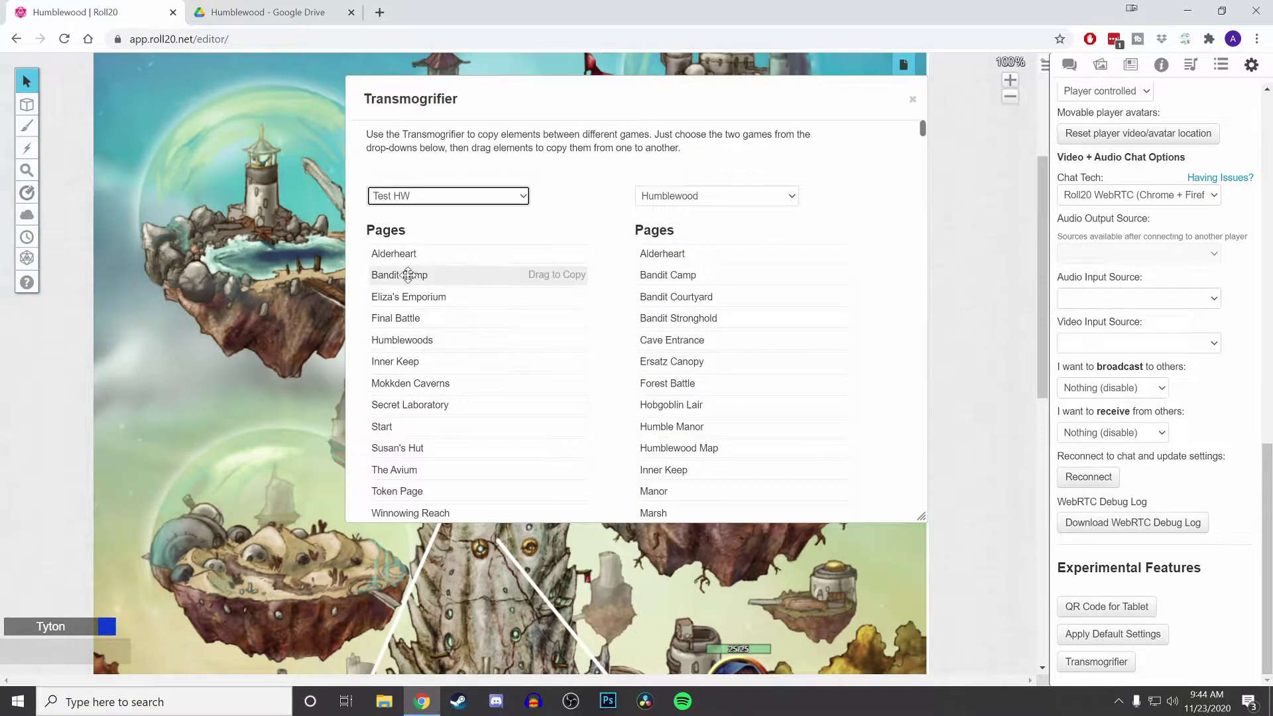
Step: Copy the Bandit Camp page from Test HW into Humblewood and close the Transmogrifier
left_click_drag(396, 278, 662, 276)
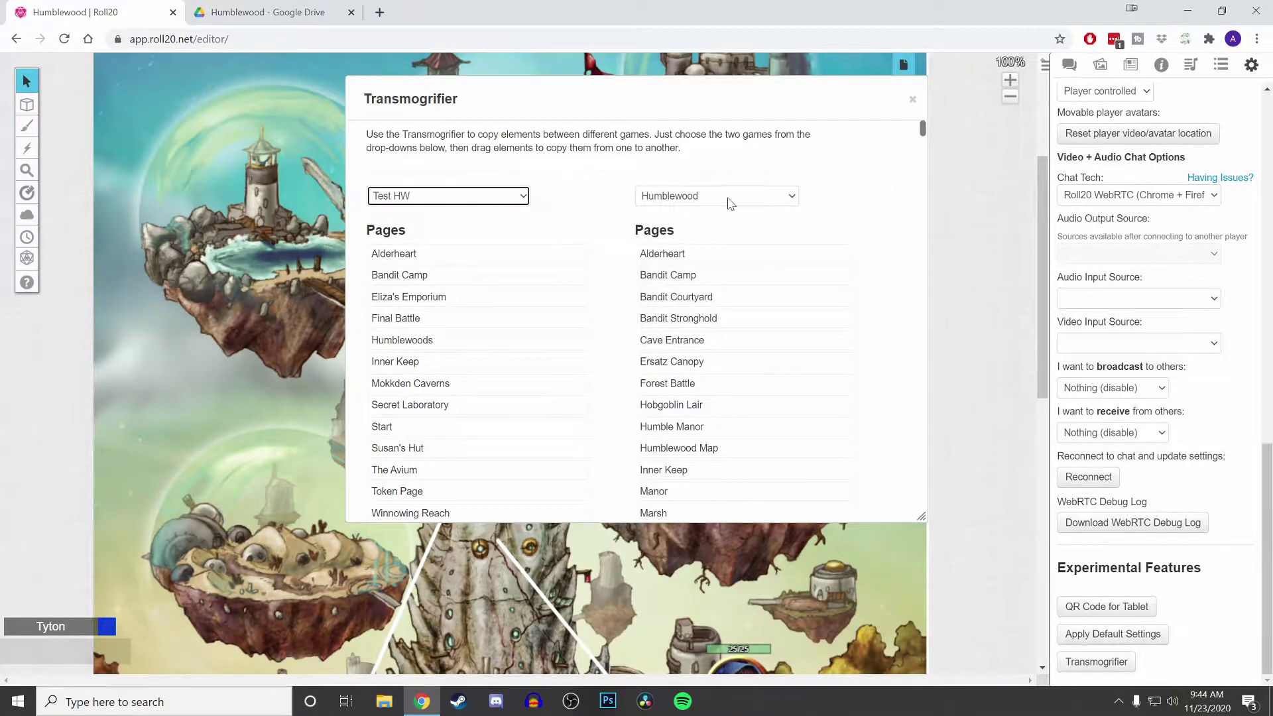
left_click(912, 99)
Step: Open the copied Bandit Camp page and look over its map and tokens
left_click(903, 65)
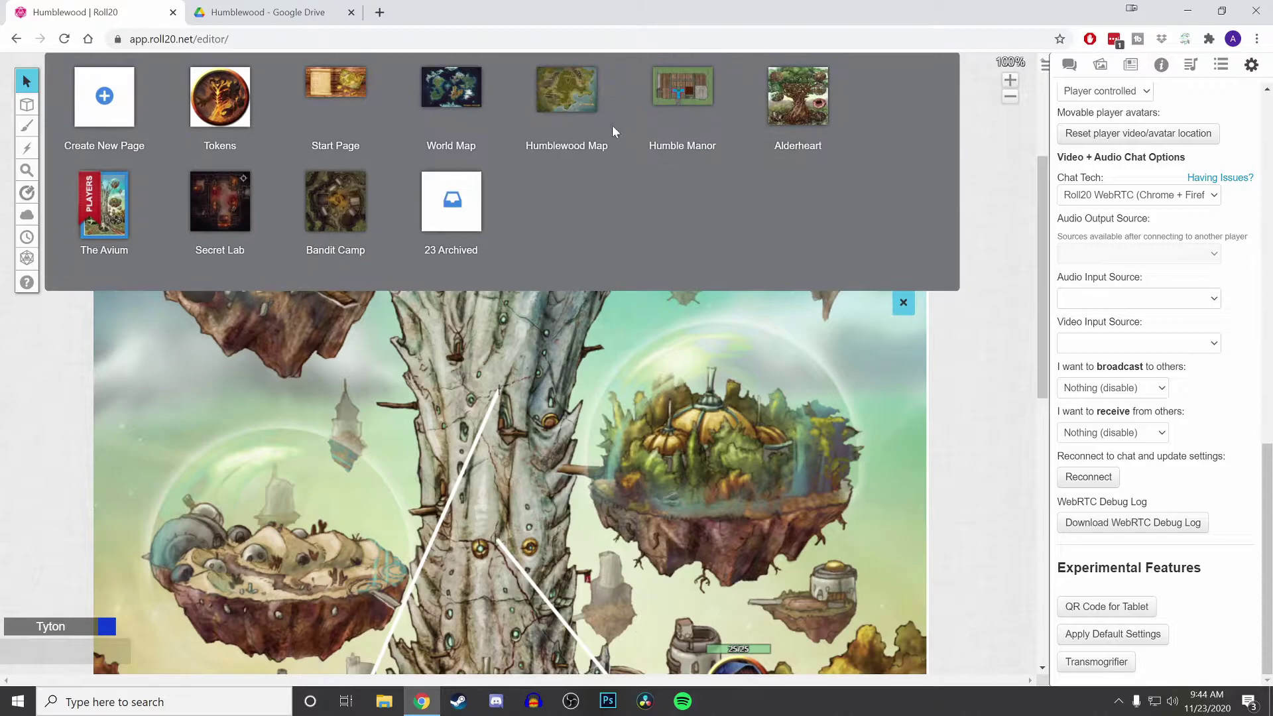
left_click(336, 202)
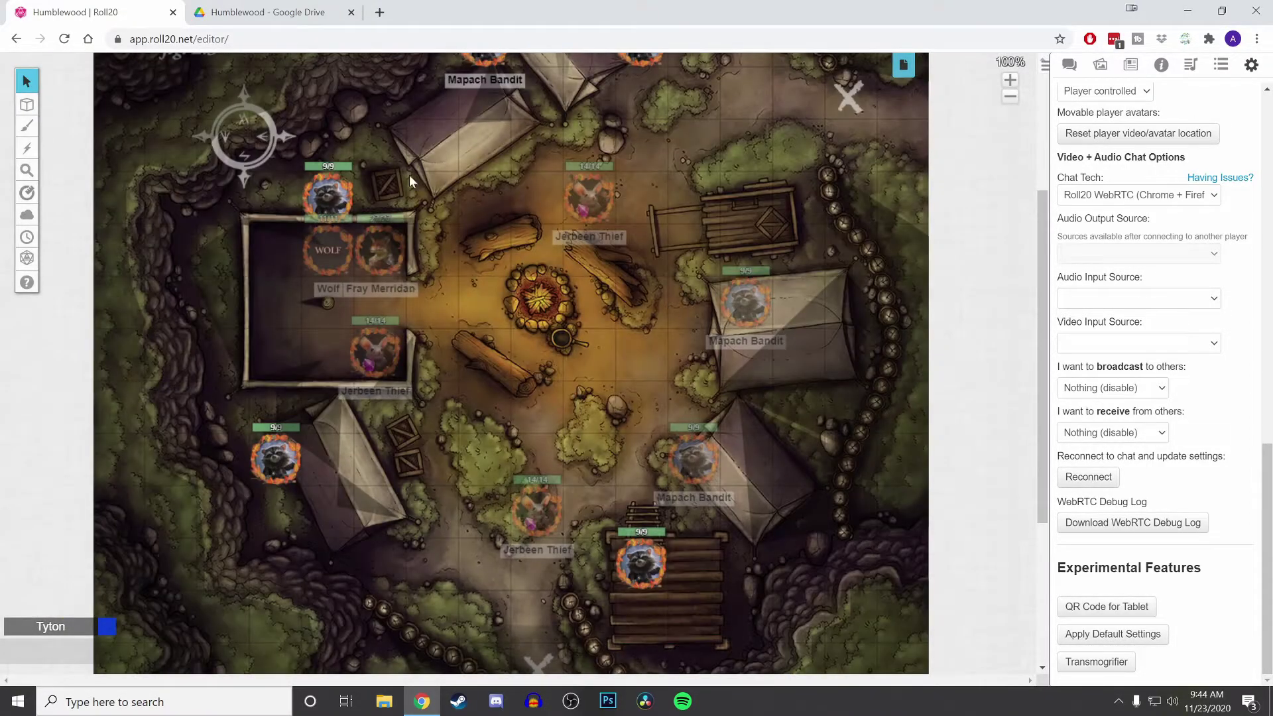
scroll(537, 144, "up", 3)
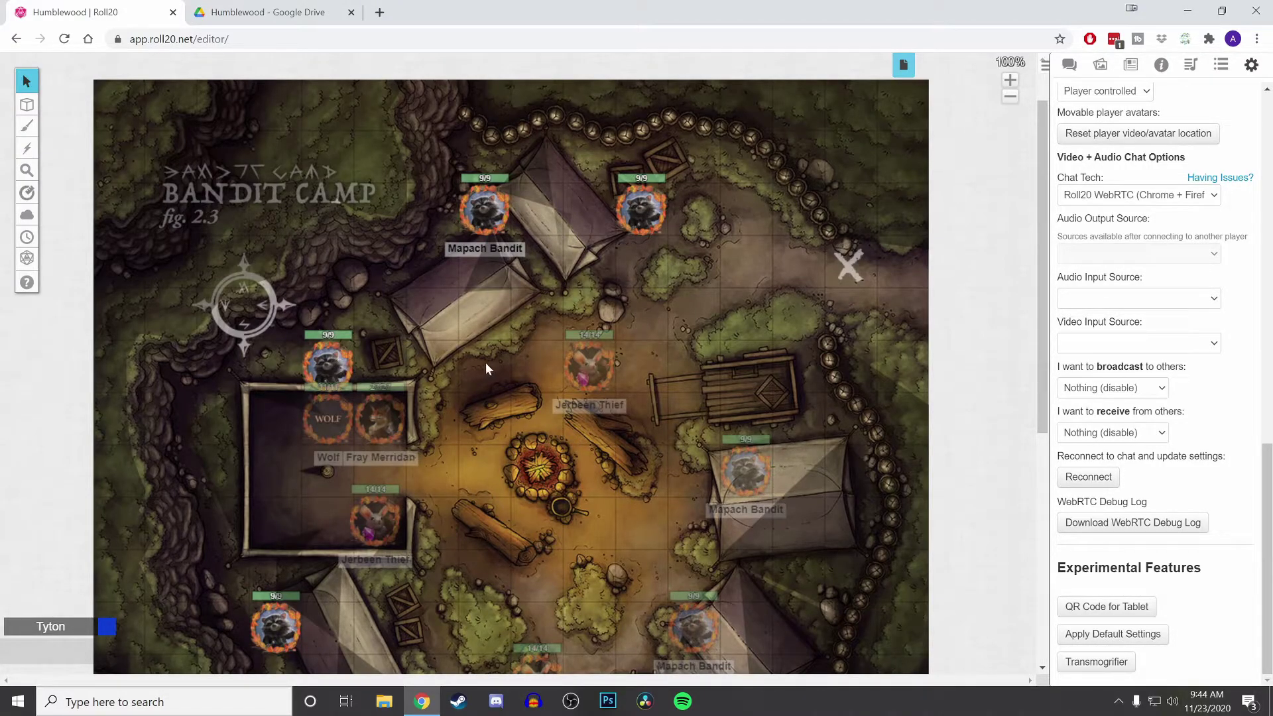
scroll(713, 454, "down", 3)
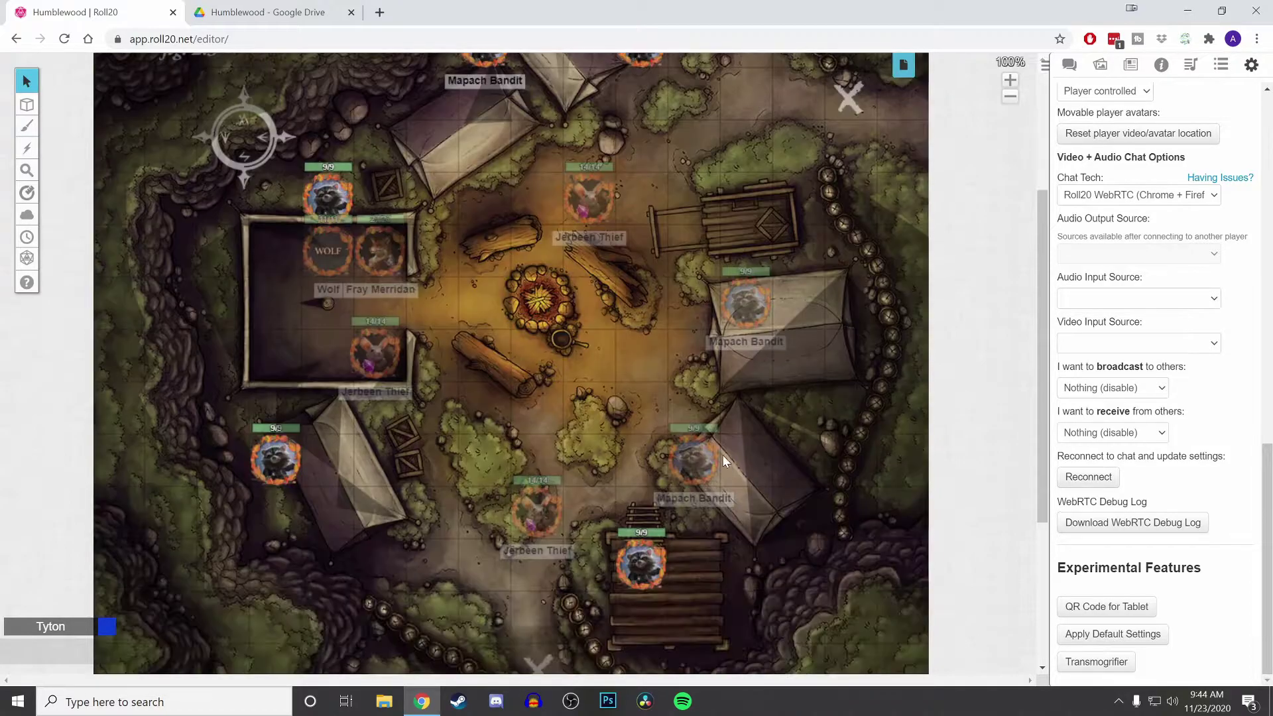
scroll(680, 330, "down", 3)
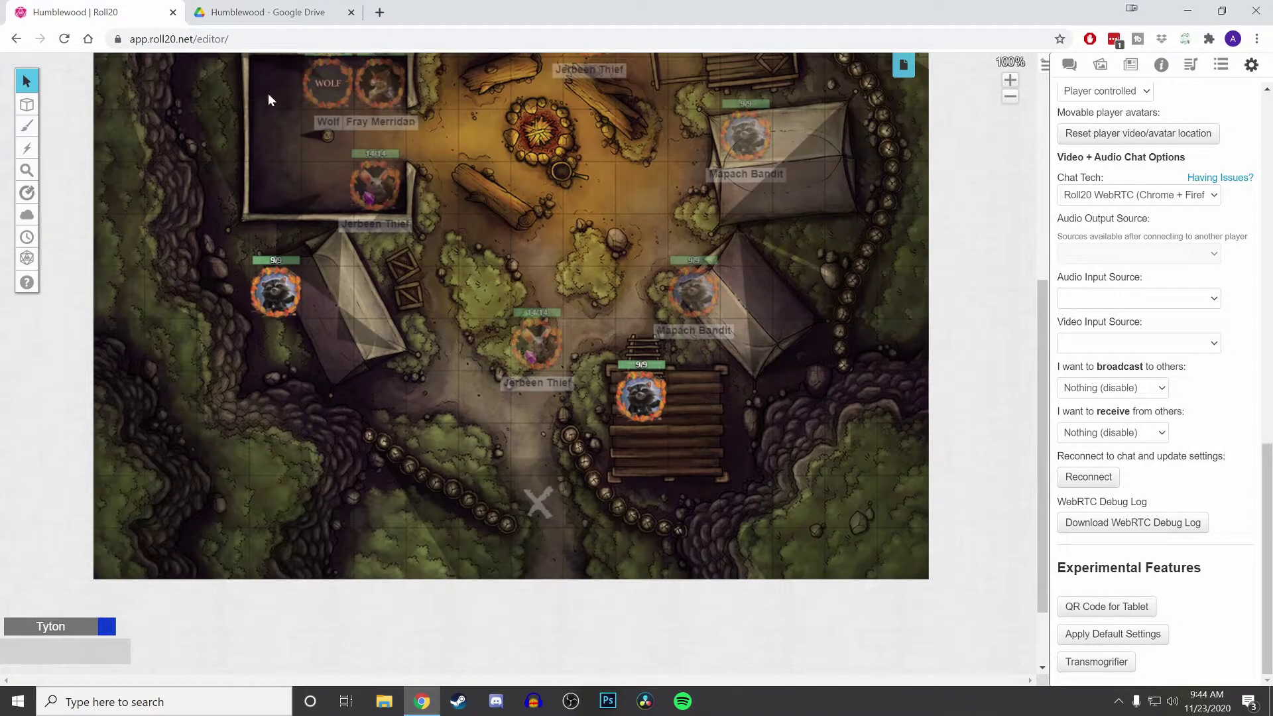
Step: Inspect the Bandit Camp page's dynamic lighting walls, then return to the objects and tokens layer
mouse_move(27, 104)
left_click(100, 163)
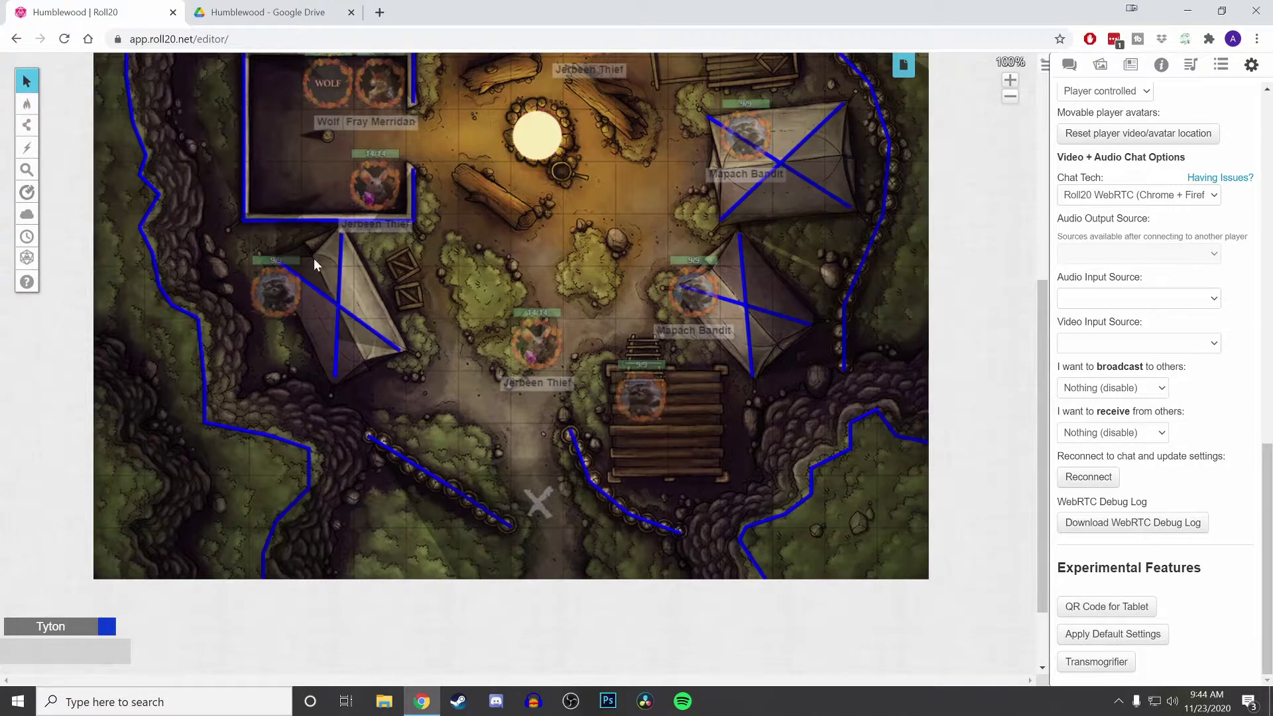
scroll(545, 278, "up", 6)
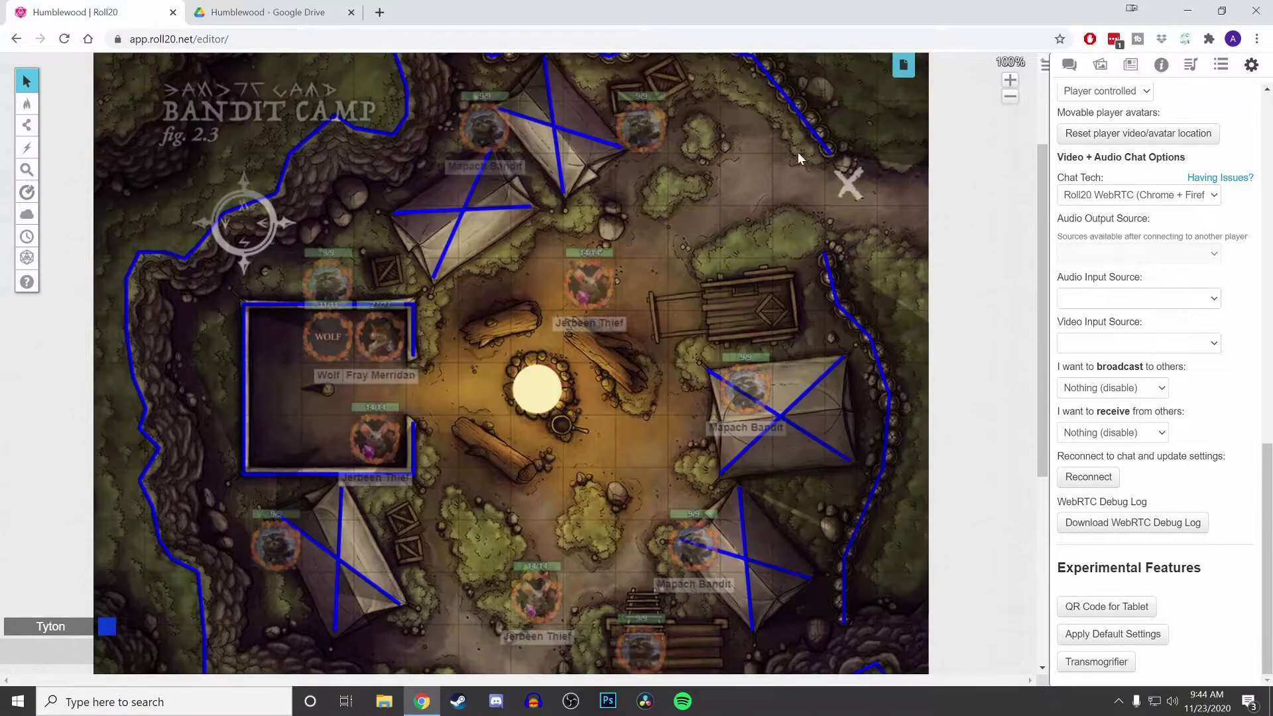
scroll(853, 211, "up", 1)
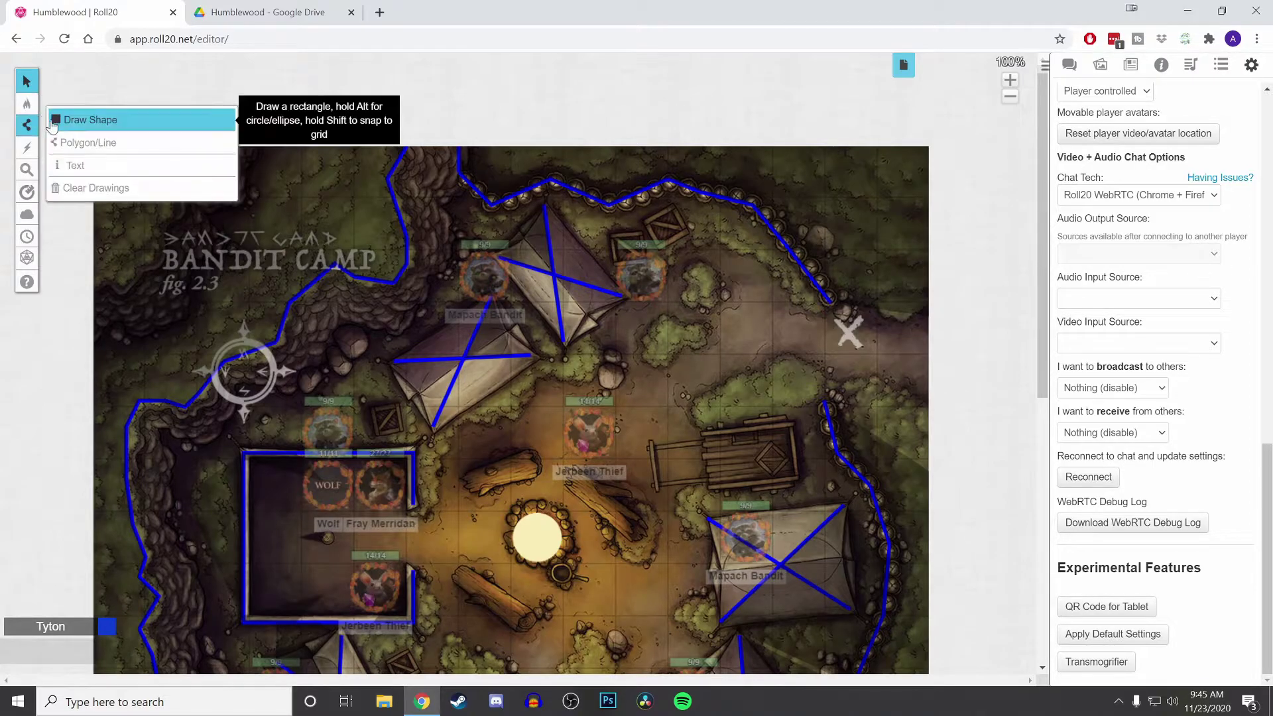
mouse_move(26, 104)
left_click(80, 120)
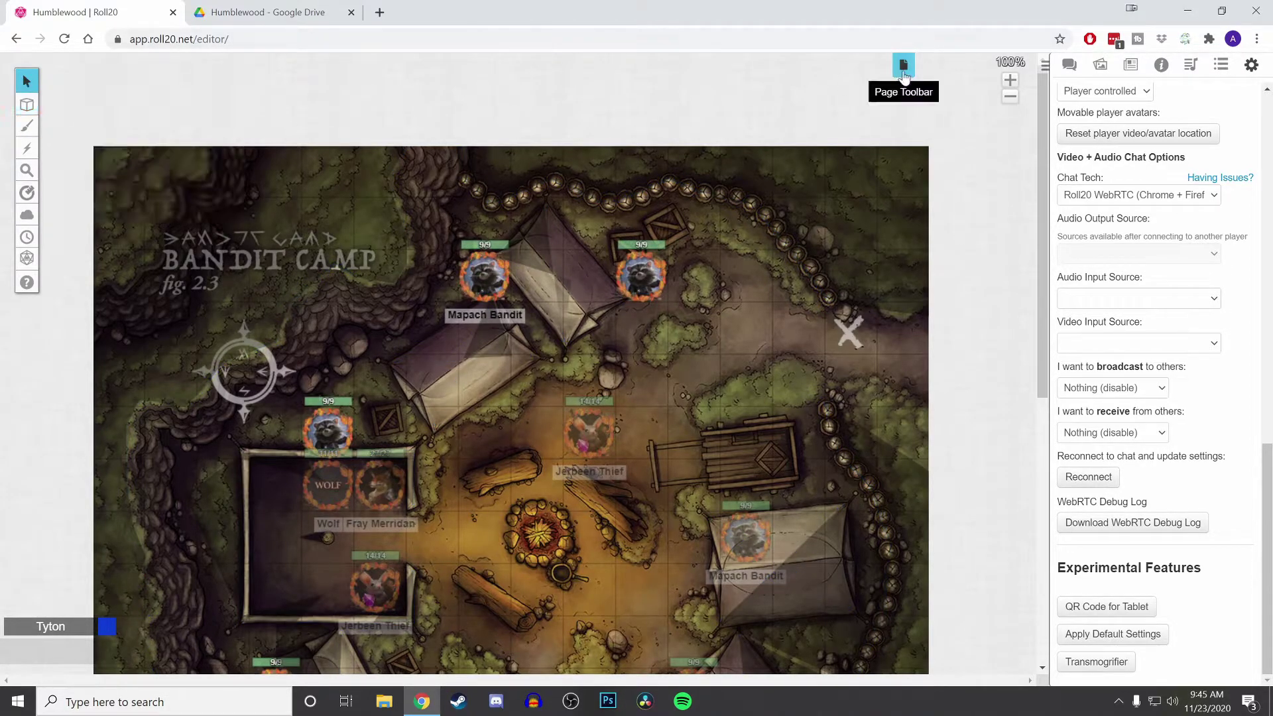
Step: Review the Bandit Camp page's details, dynamic lighting and legacy lighting settings, leaving them unsaved
left_click(903, 65)
left_click(295, 187)
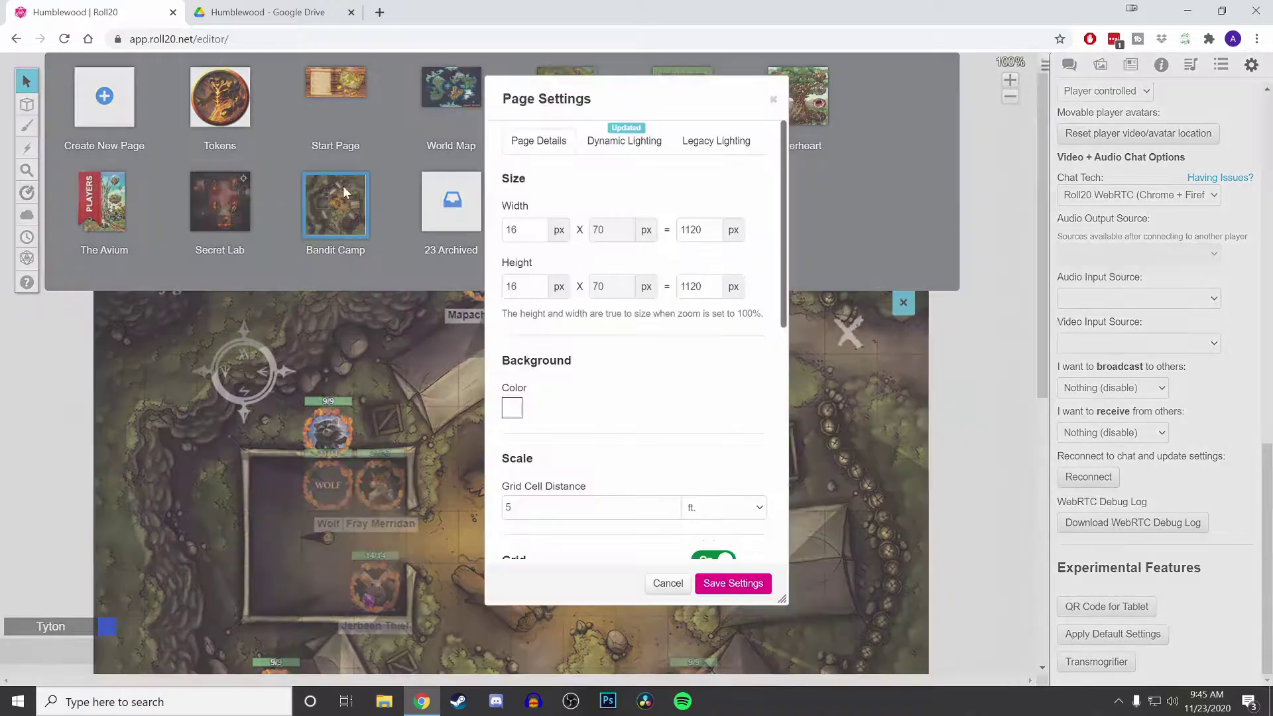
scroll(687, 358, "down", 4)
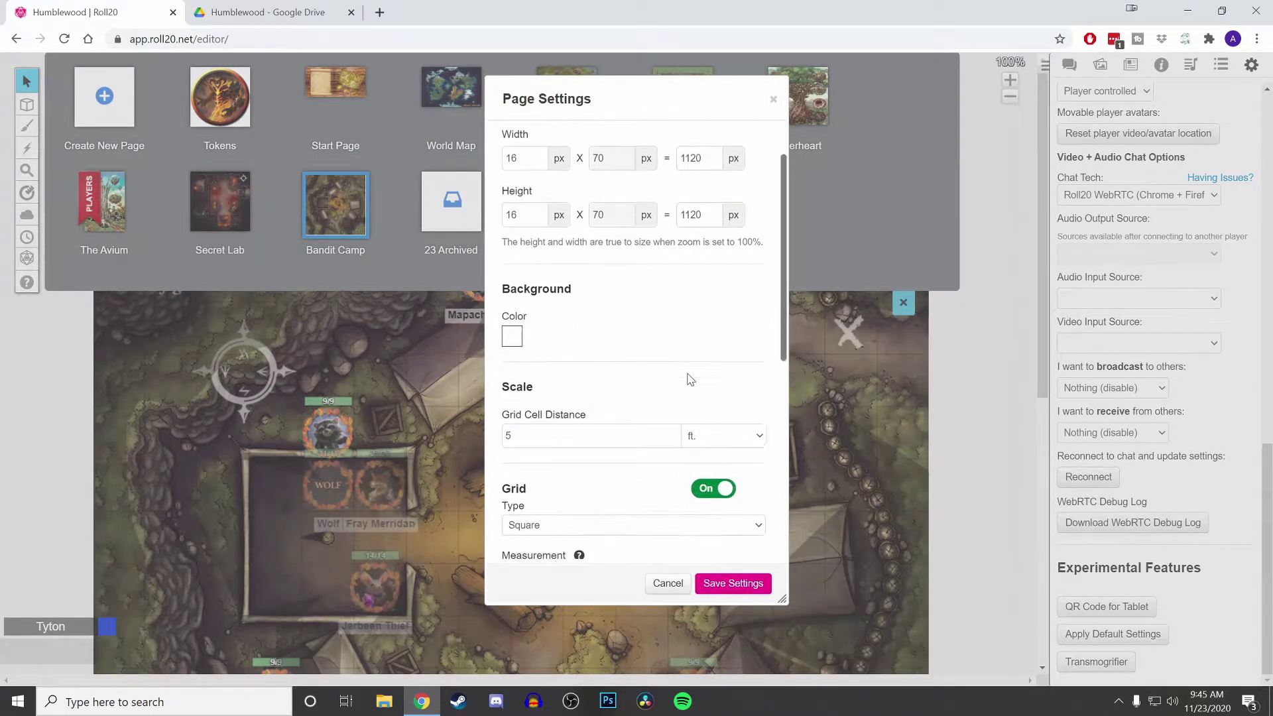
scroll(626, 348, "down", 4)
scroll(640, 456, "up", 8)
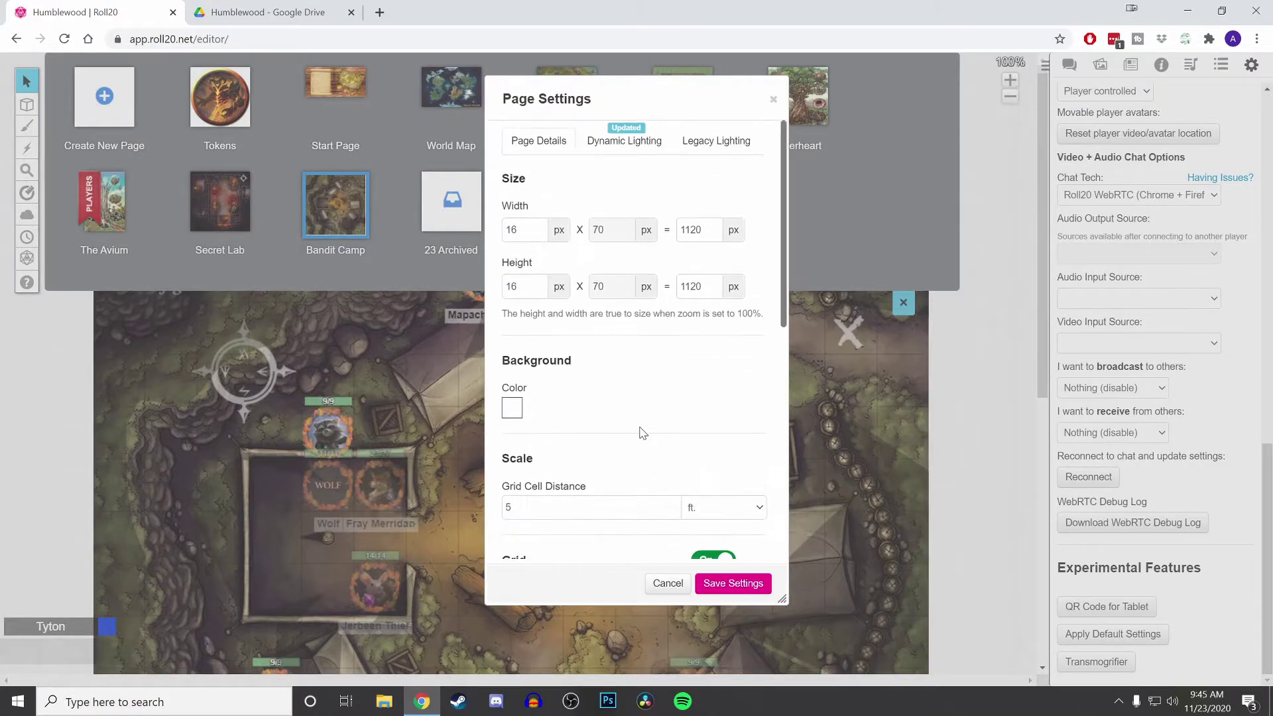
left_click(618, 140)
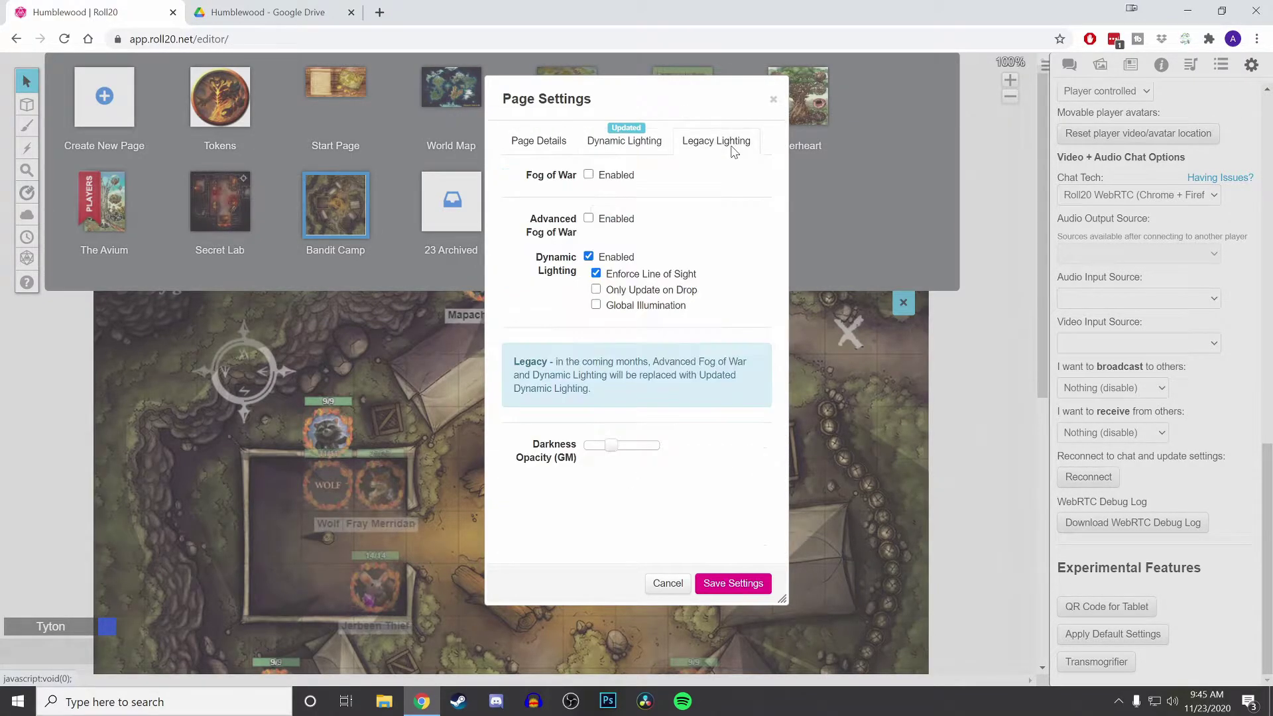
left_click(730, 146)
left_click(588, 149)
left_click(562, 151)
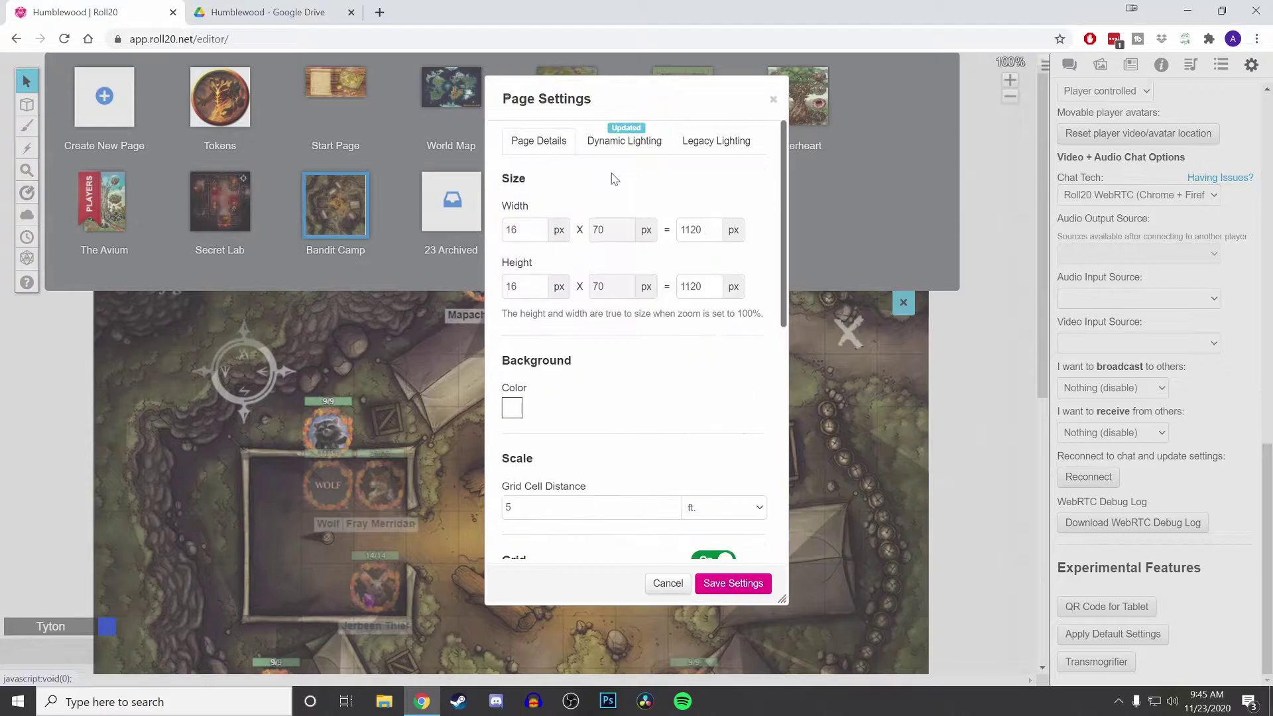
left_click(668, 582)
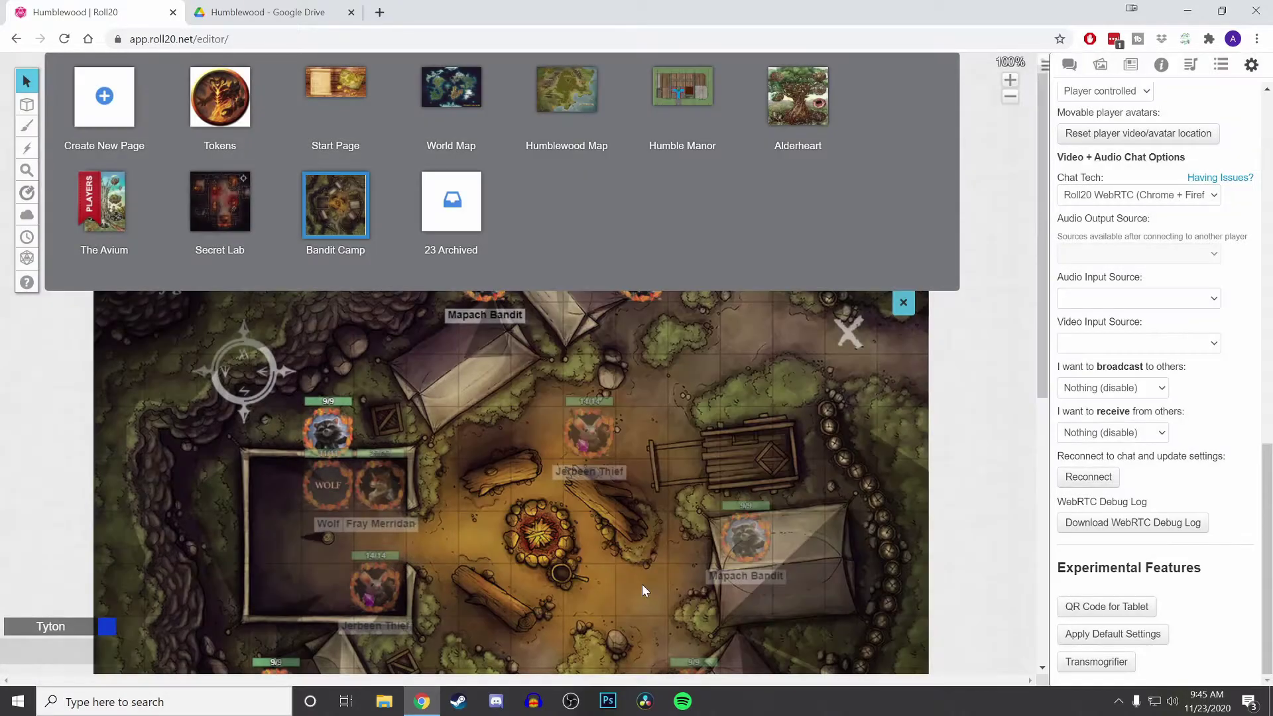
left_click(904, 303)
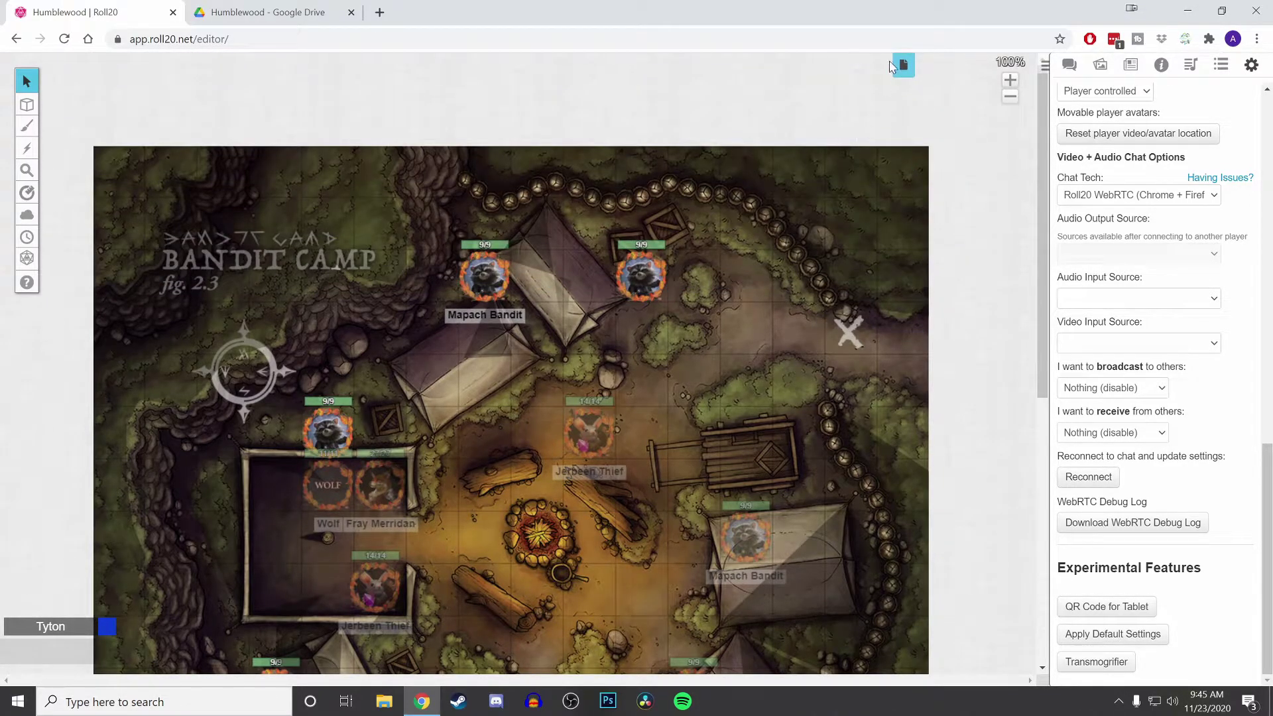
Step: Switch to the Alderheart page and delete the copied Bandit Camp page from Humblewood
left_click(894, 65)
left_click(311, 211)
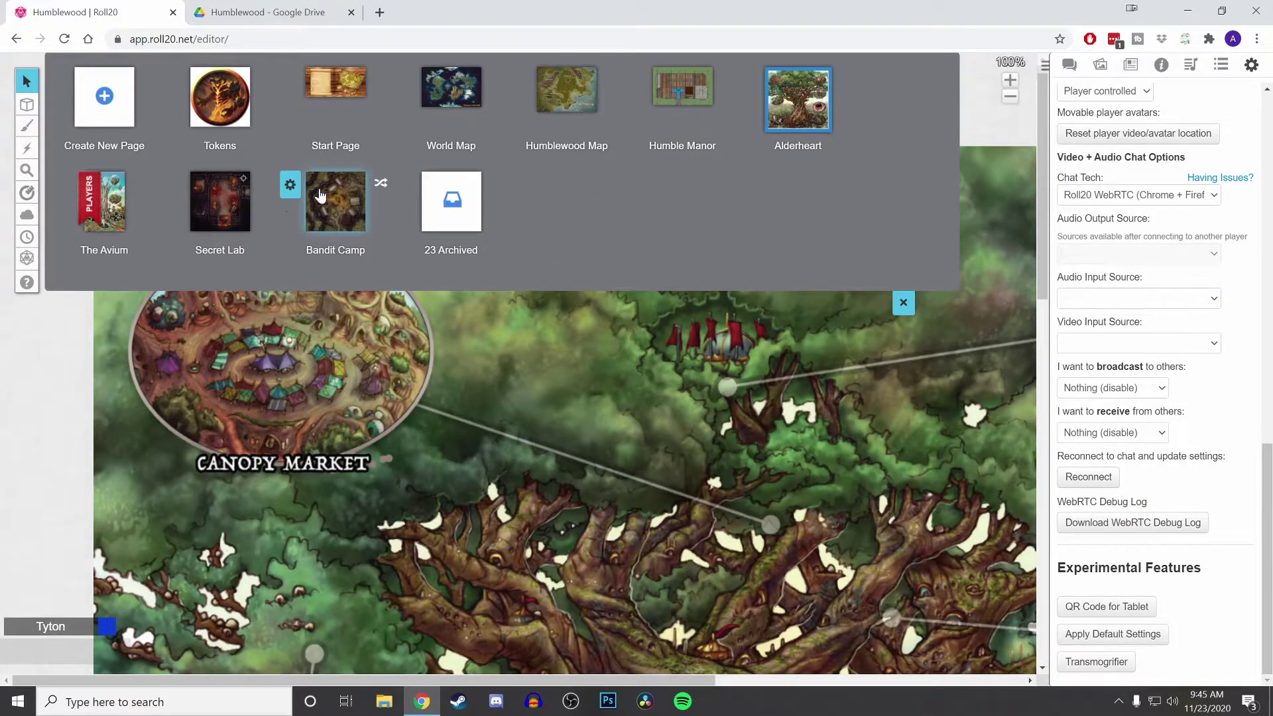
left_click(290, 184)
scroll(628, 460, "down", 8)
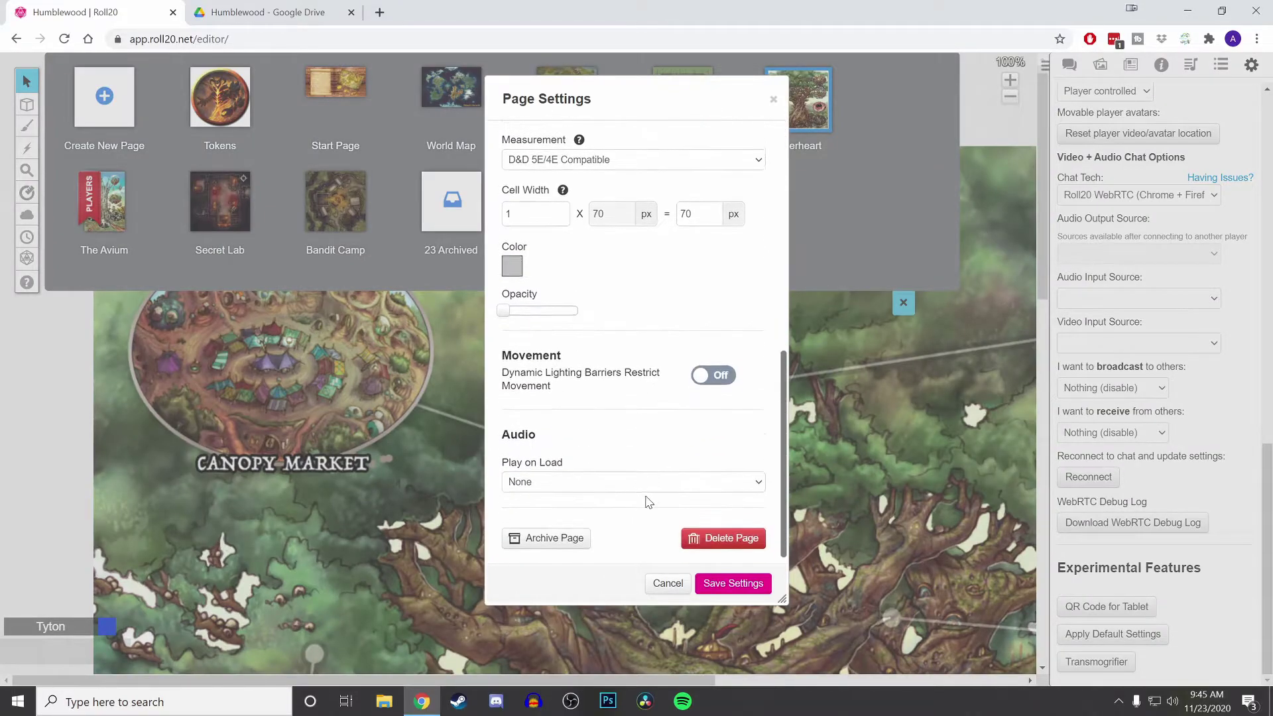
left_click(717, 534)
left_click(667, 427)
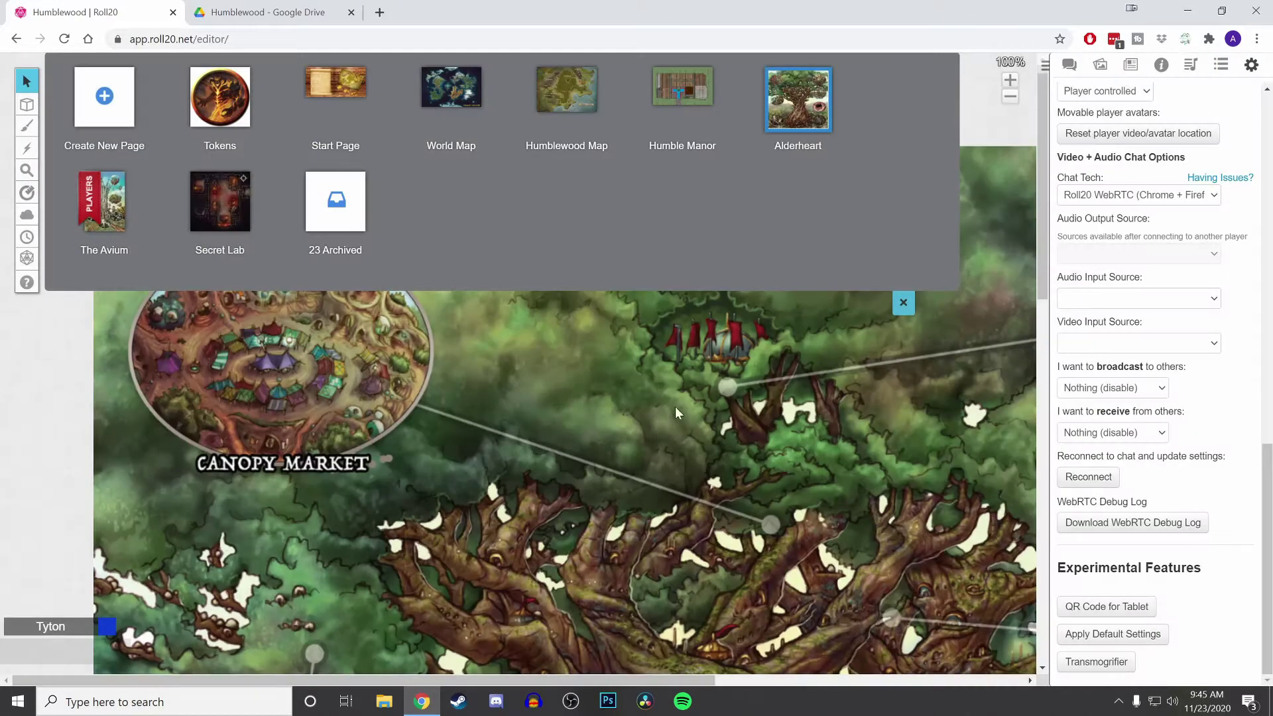
left_click(903, 303)
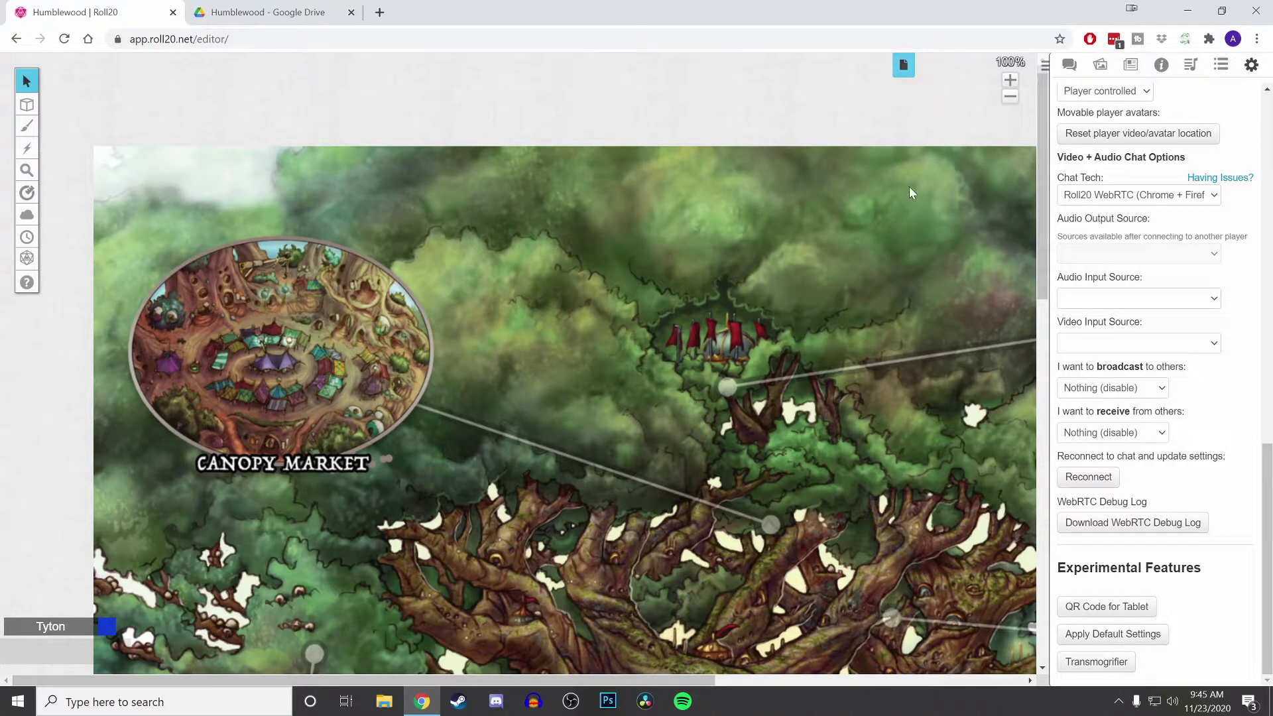
Step: Exit the Humblewood game and go to the Roll20 home page with the recent games
left_click(902, 65)
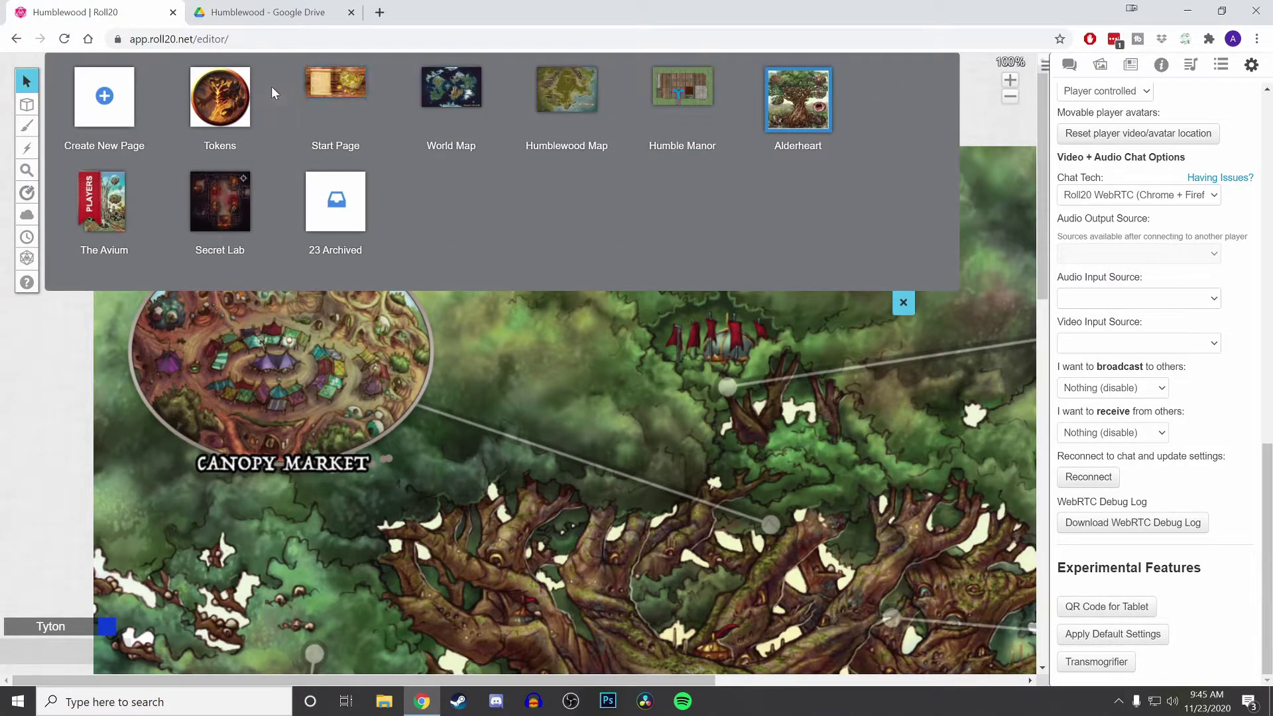
left_click(1251, 65)
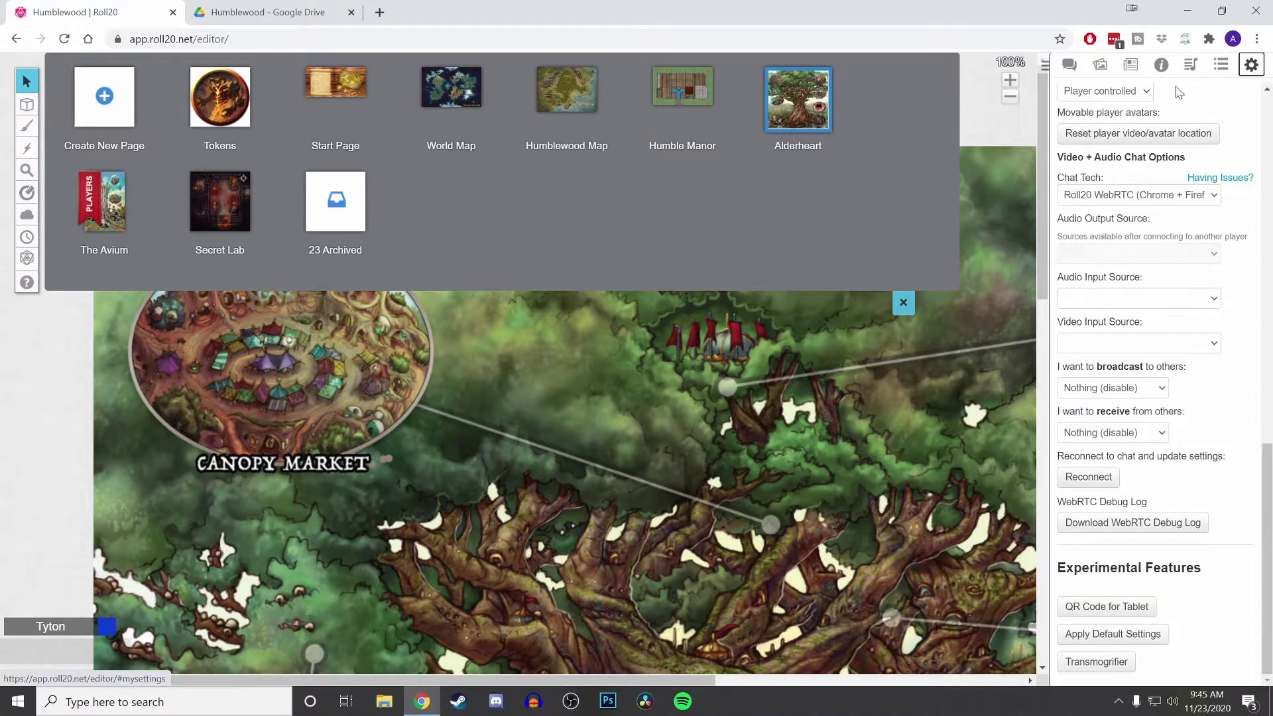
scroll(1179, 92, "up", 15)
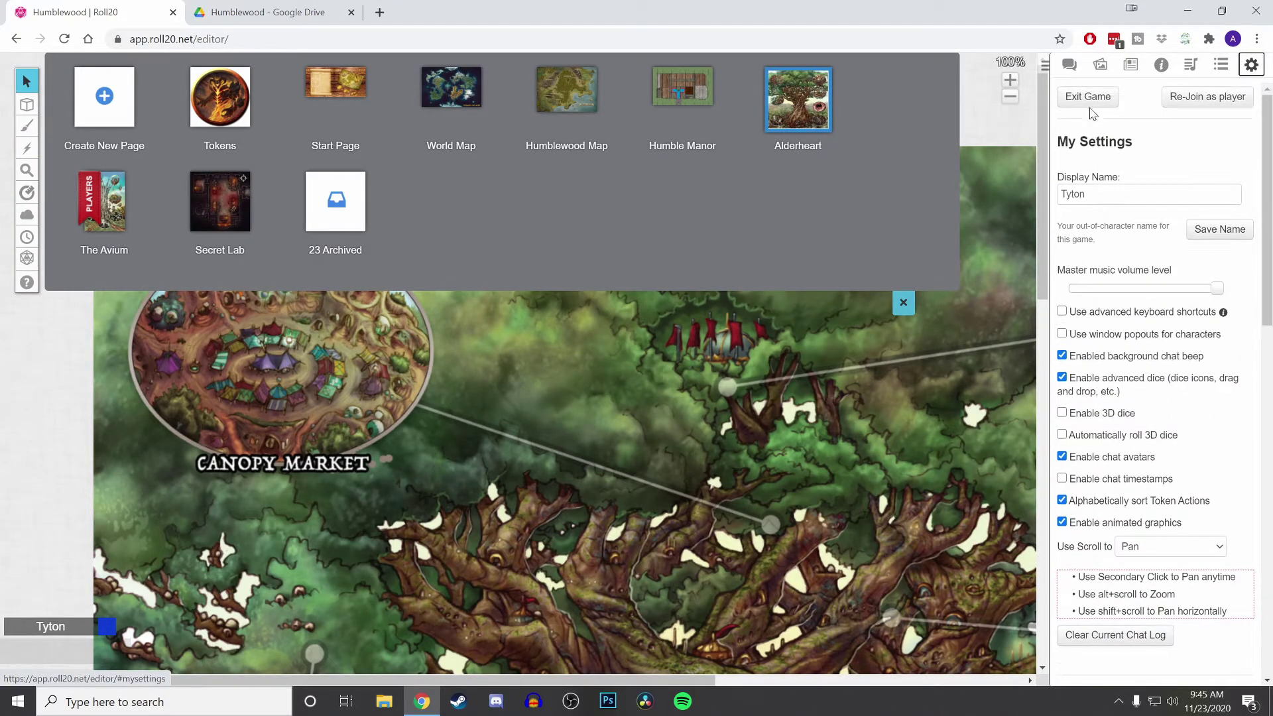
left_click(1087, 100)
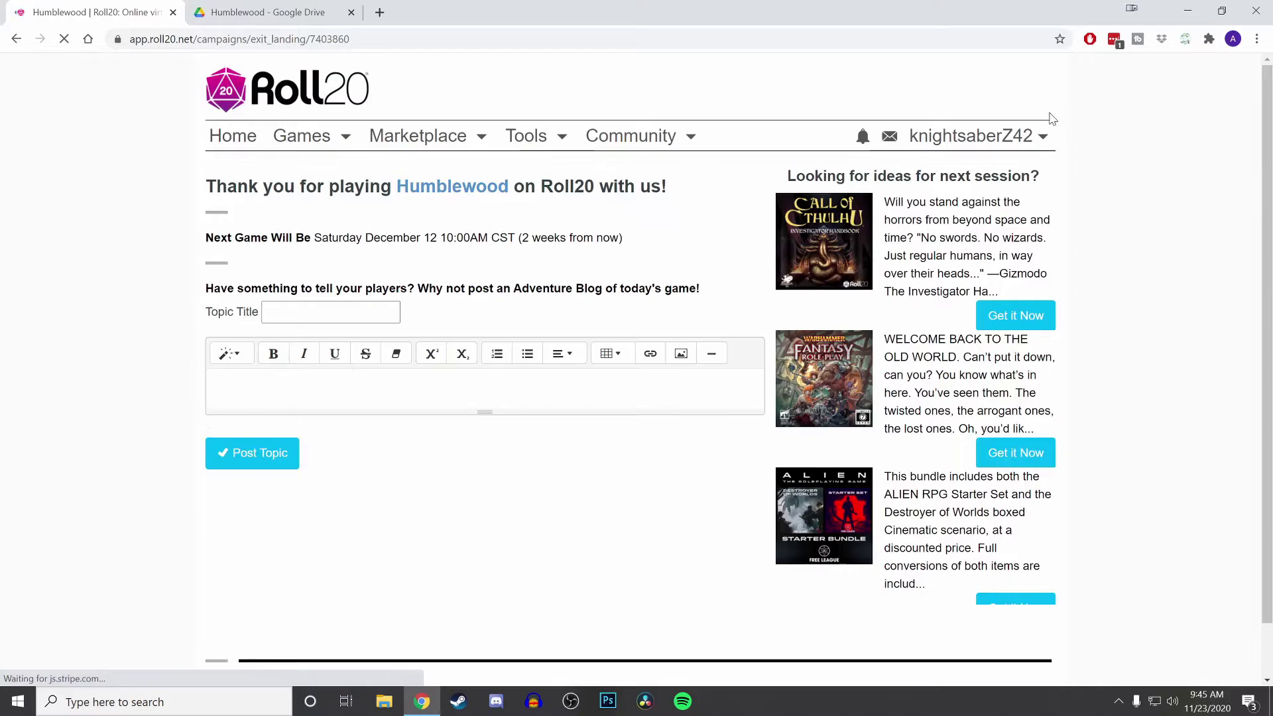
left_click(233, 136)
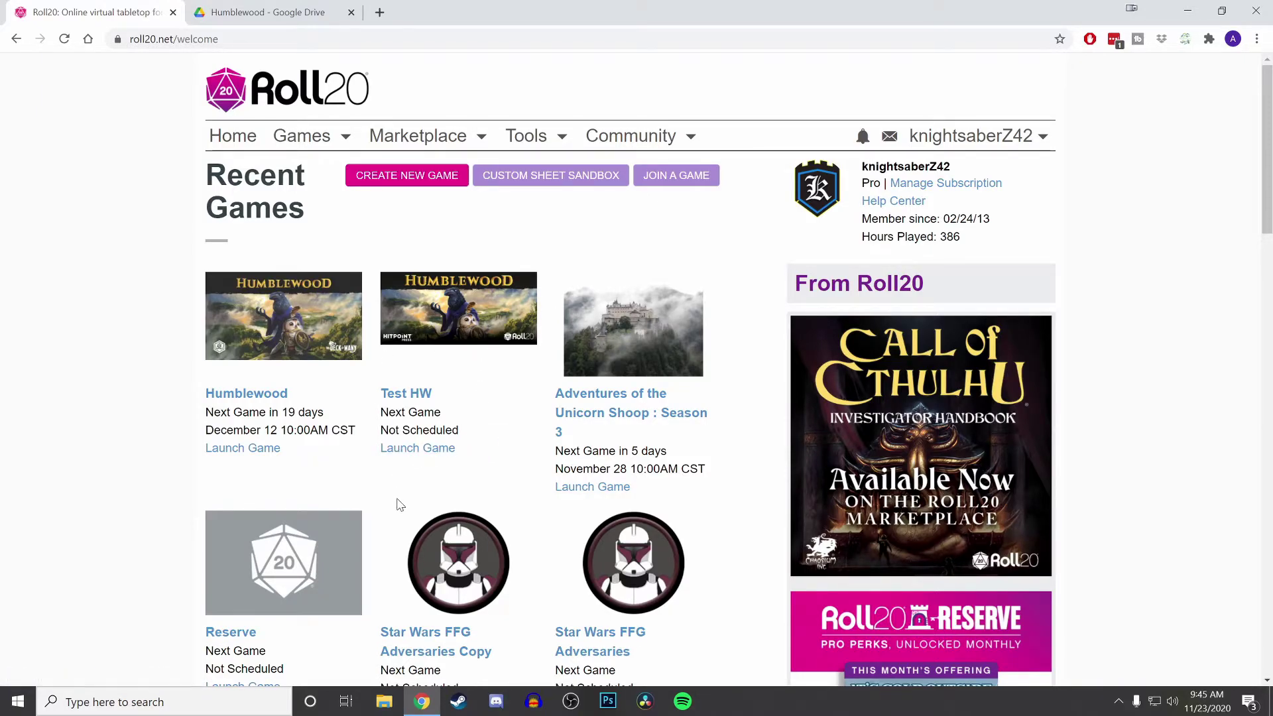
scroll(398, 503, "down", 2)
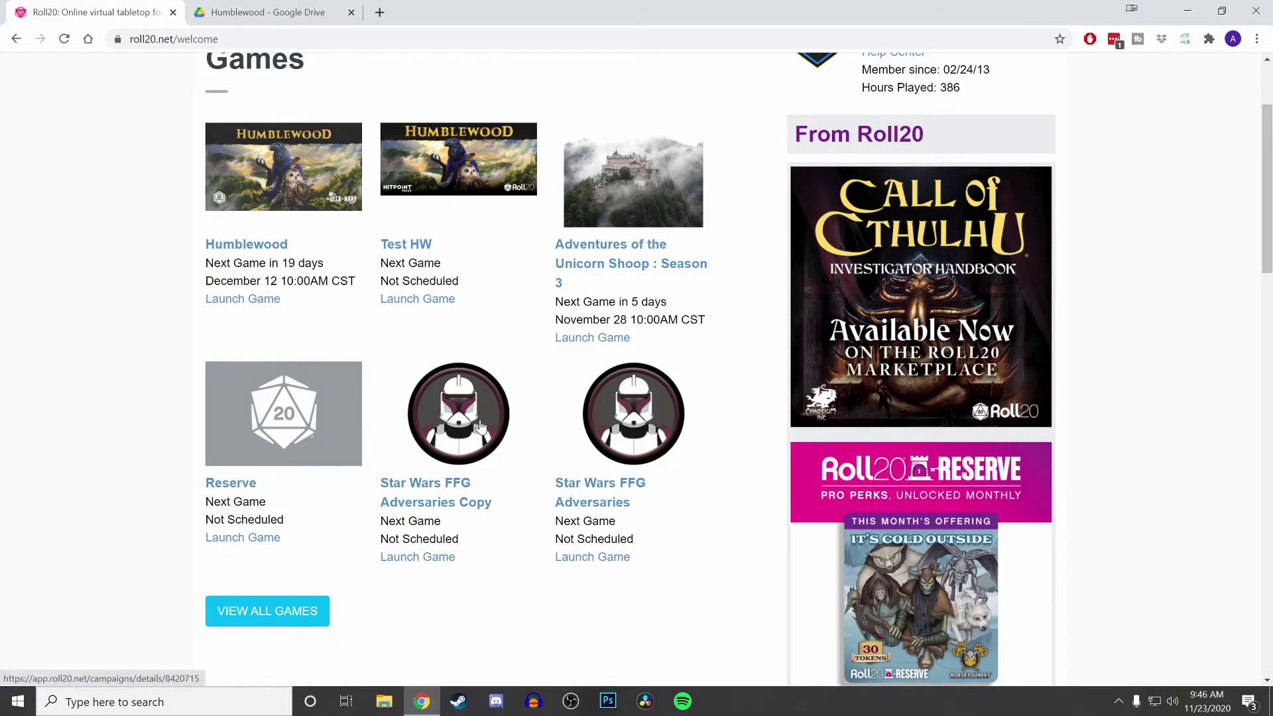
scroll(481, 426, "down", 2)
scroll(481, 426, "up", 3)
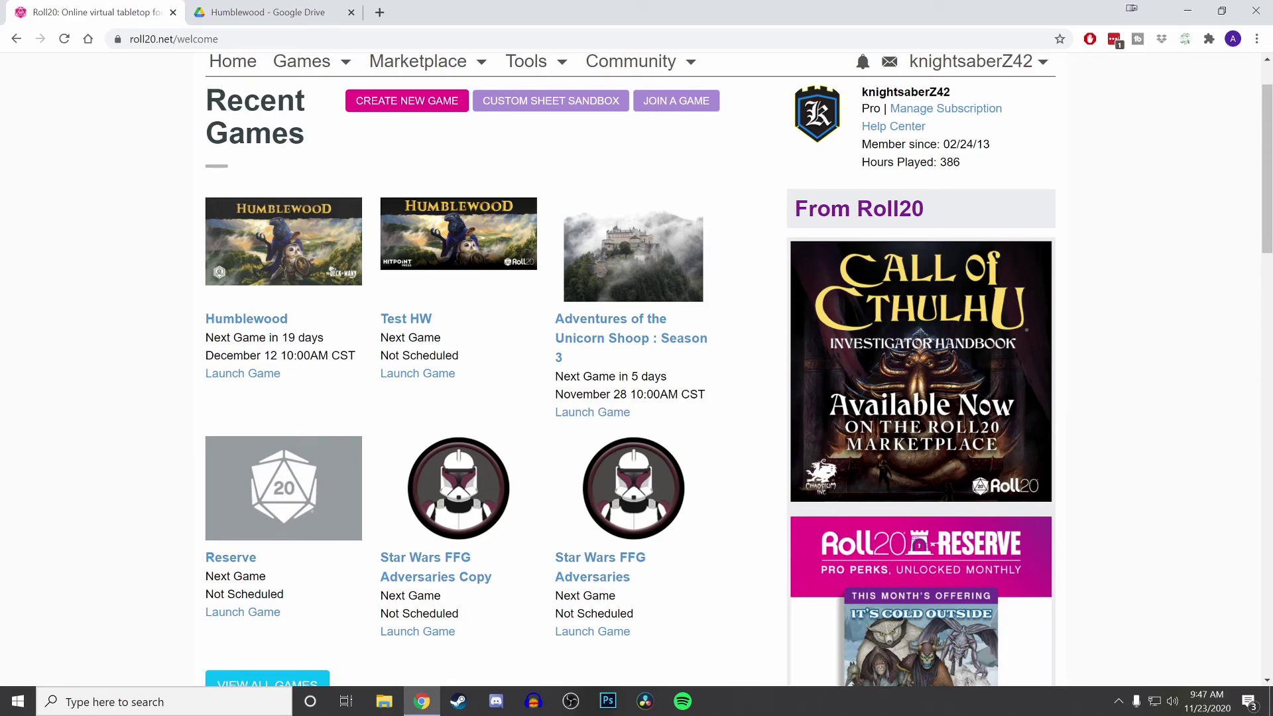
left_click_drag(295, 337, 298, 337)
left_click(296, 338)
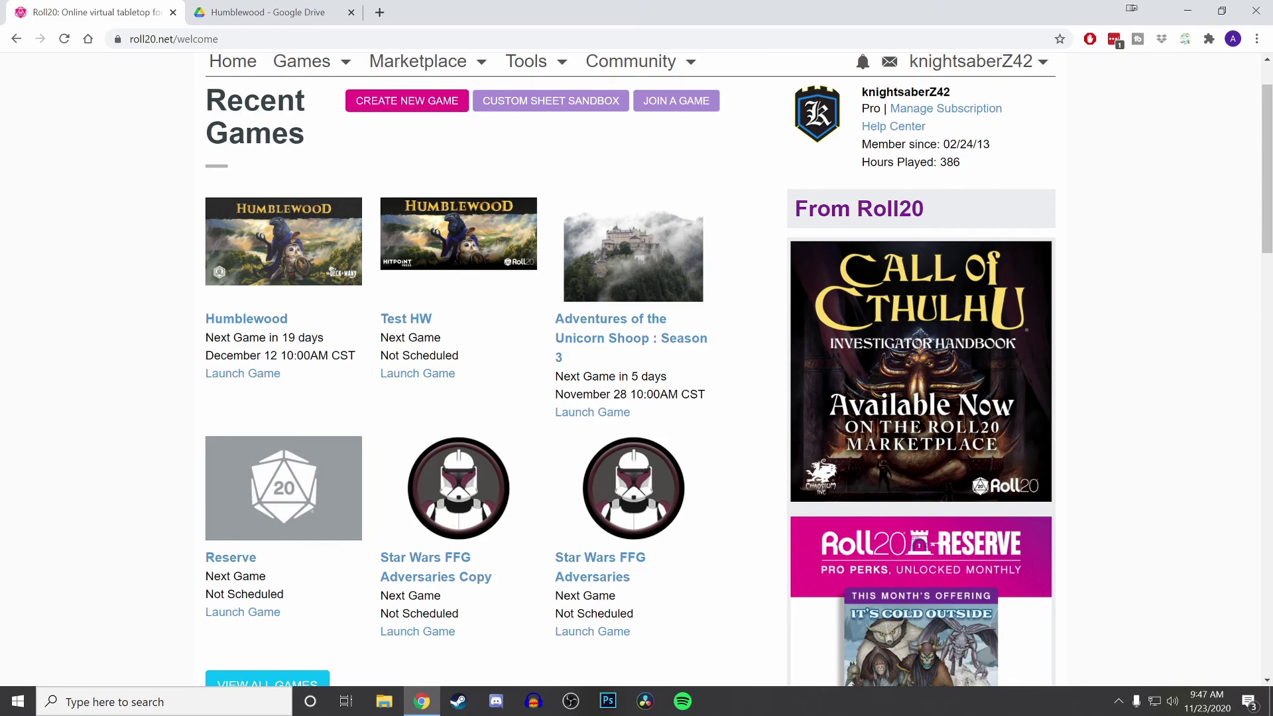